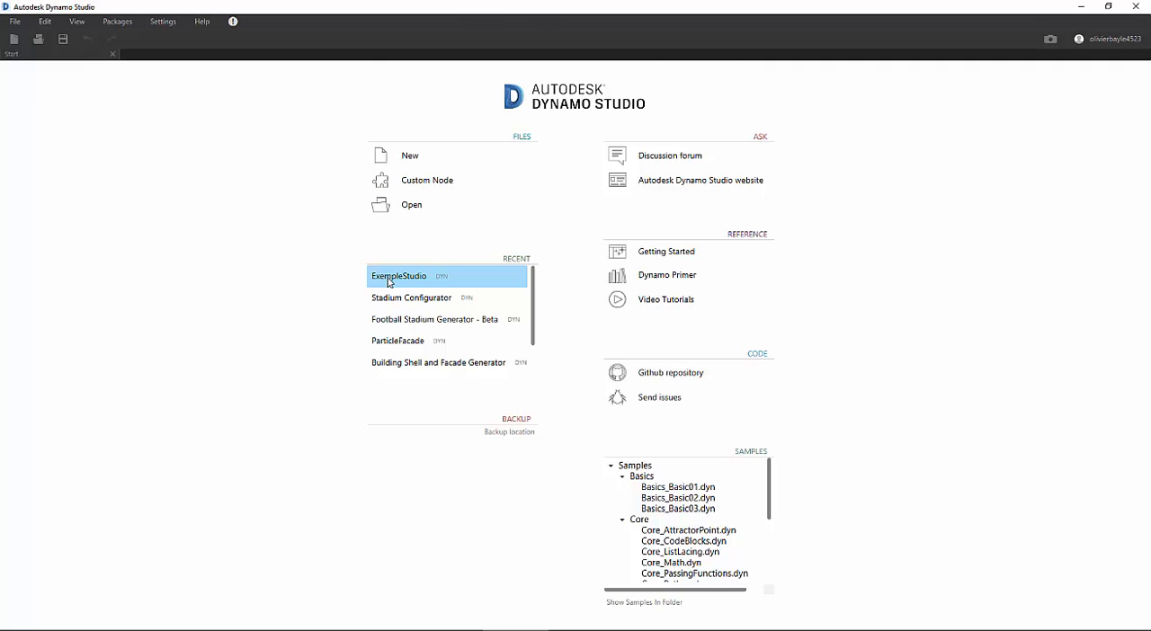
- Open the recent ExempleStudio graph and bring its ellipse dimension and cube placement sliders into close view
click(401, 281)
middle_drag(382, 376, 528, 398)
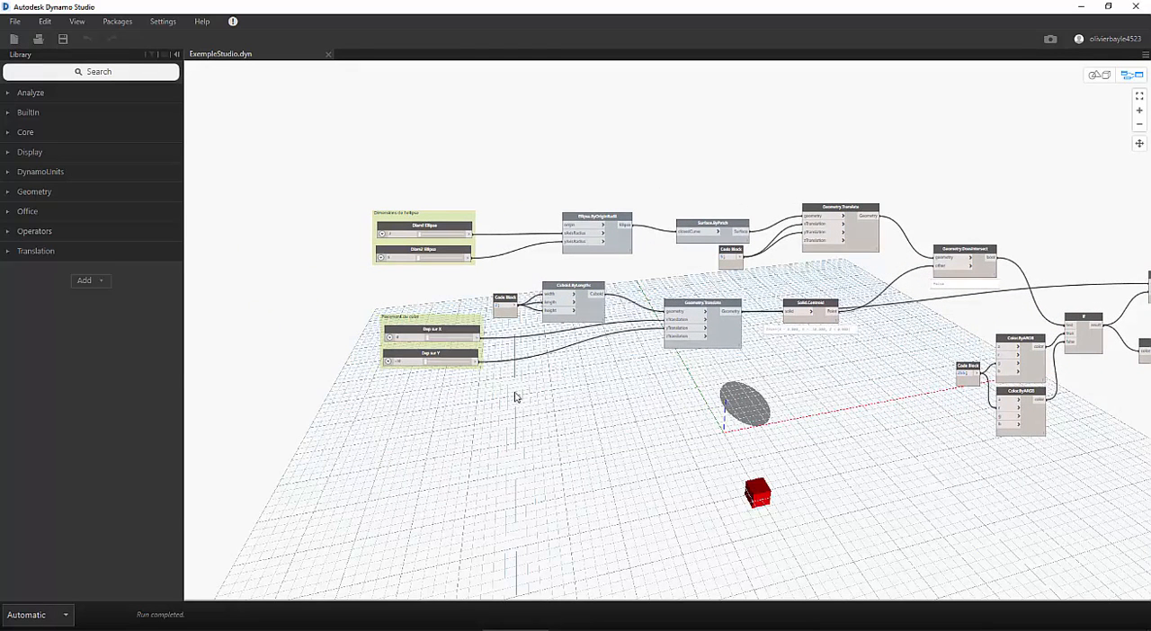
scroll(462, 398, up, 4)
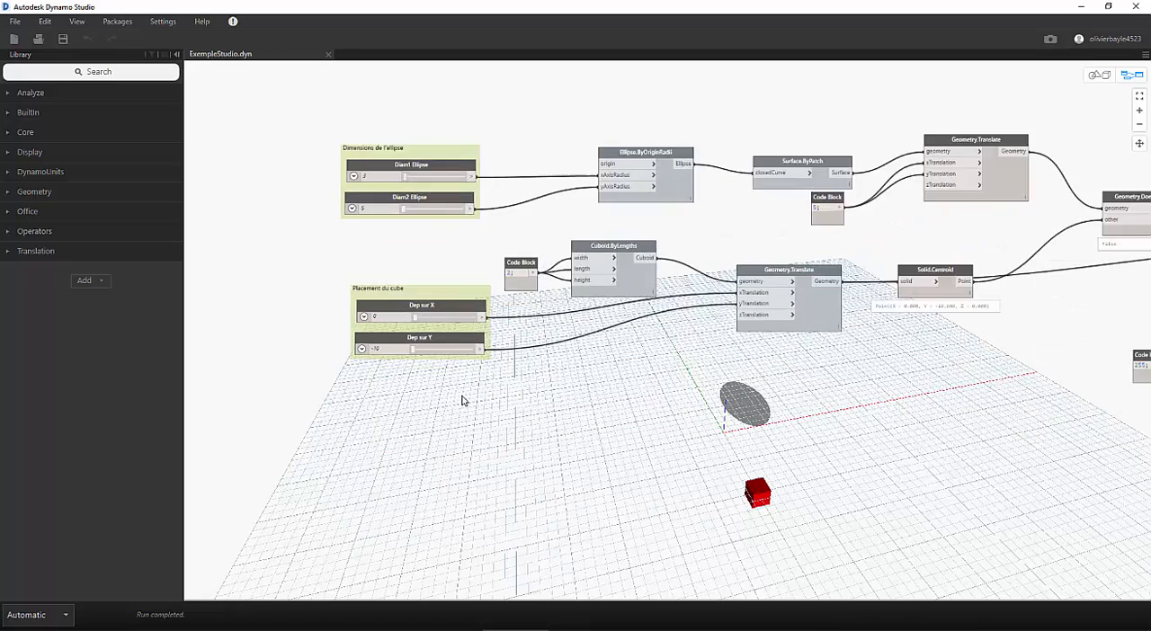
- Enlarge the ellipse by setting the Diam1 Ellipse slider to 5 and the Diam2 Ellipse slider to 9
drag(450, 140, 465, 143)
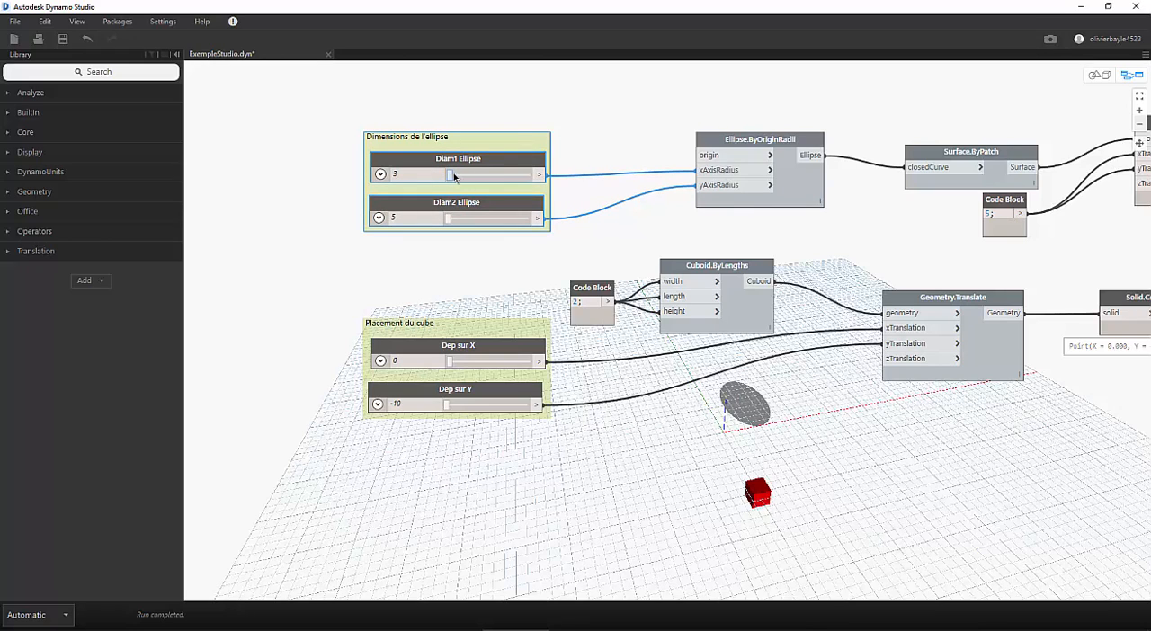
drag(452, 176, 488, 178)
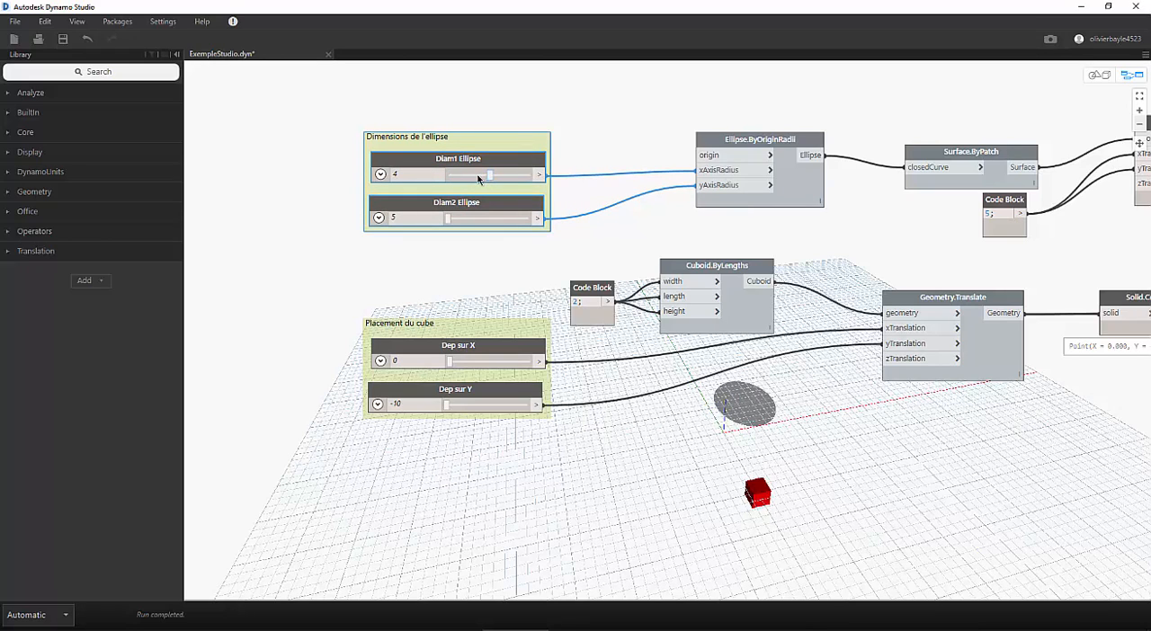
drag(448, 222, 481, 220)
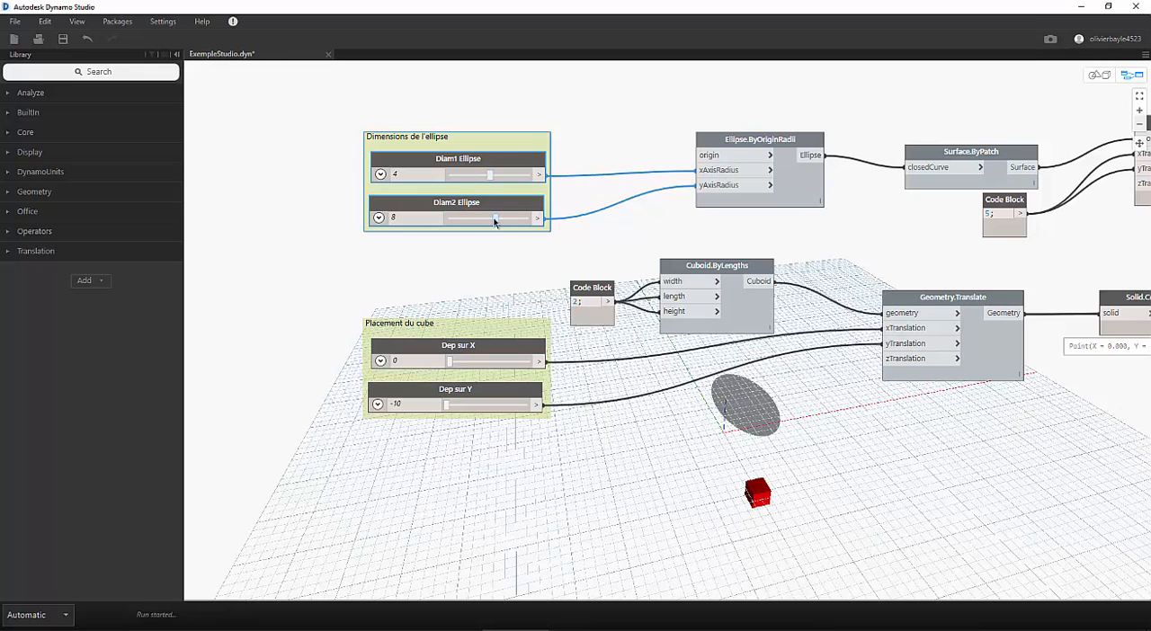
- Reposition the cube by setting Dep sur X to 2 and Dep sur Y to 0
mouse_move(450, 362)
mouse_down()
mouse_move(480, 363)
mouse_move(449, 362)
mouse_up()
drag(448, 405, 495, 407)
mouse_move(453, 362)
mouse_down()
mouse_move(482, 364)
mouse_move(454, 365)
mouse_up()
mouse_move(494, 409)
mouse_down()
mouse_move(475, 409)
mouse_move(487, 407)
mouse_up()
- Examine the node chain from the ellipse and cuboid through Solid.Centroid and Geometry.DoesIntersect to the colour display and Solution output
middle_drag(963, 385, 586, 388)
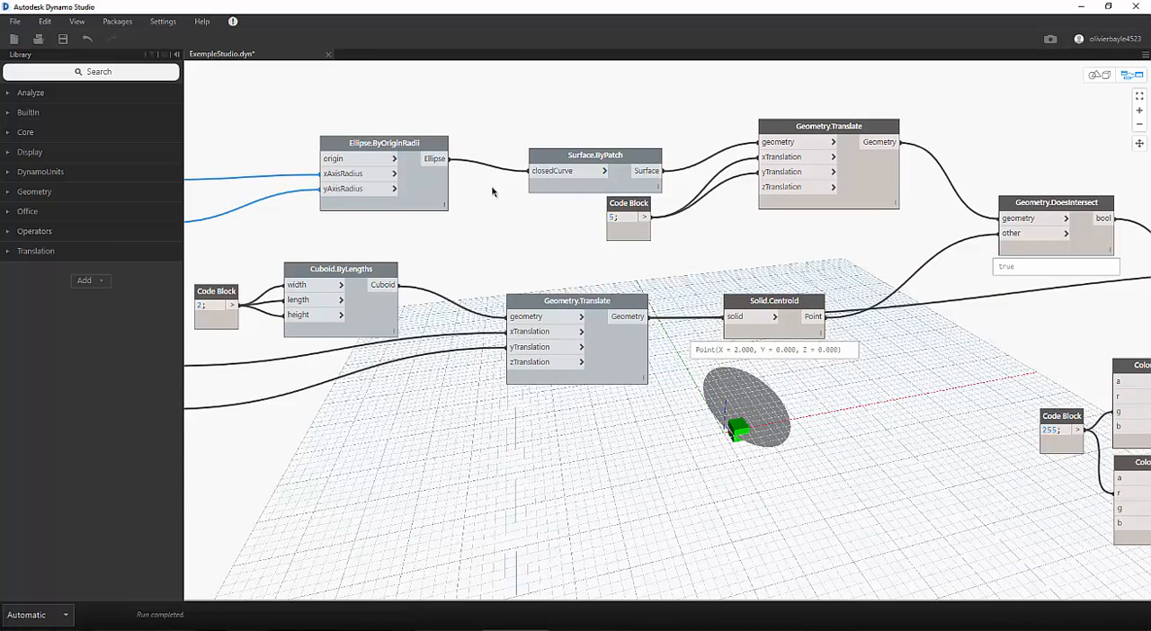
middle_drag(851, 240, 299, 204)
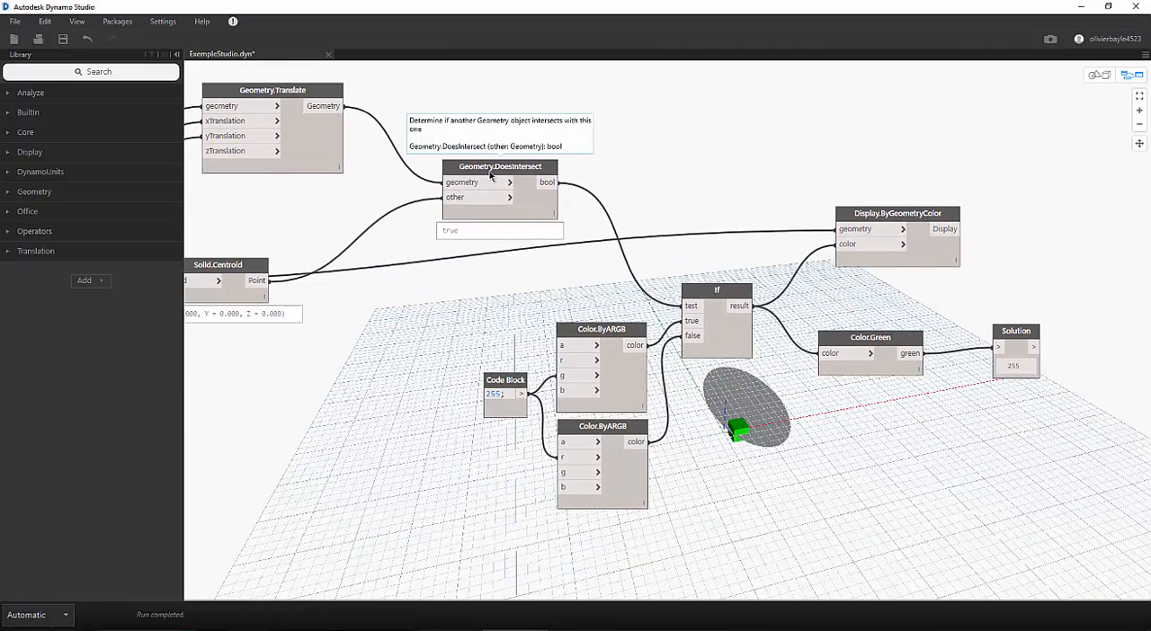
drag(537, 173, 534, 149)
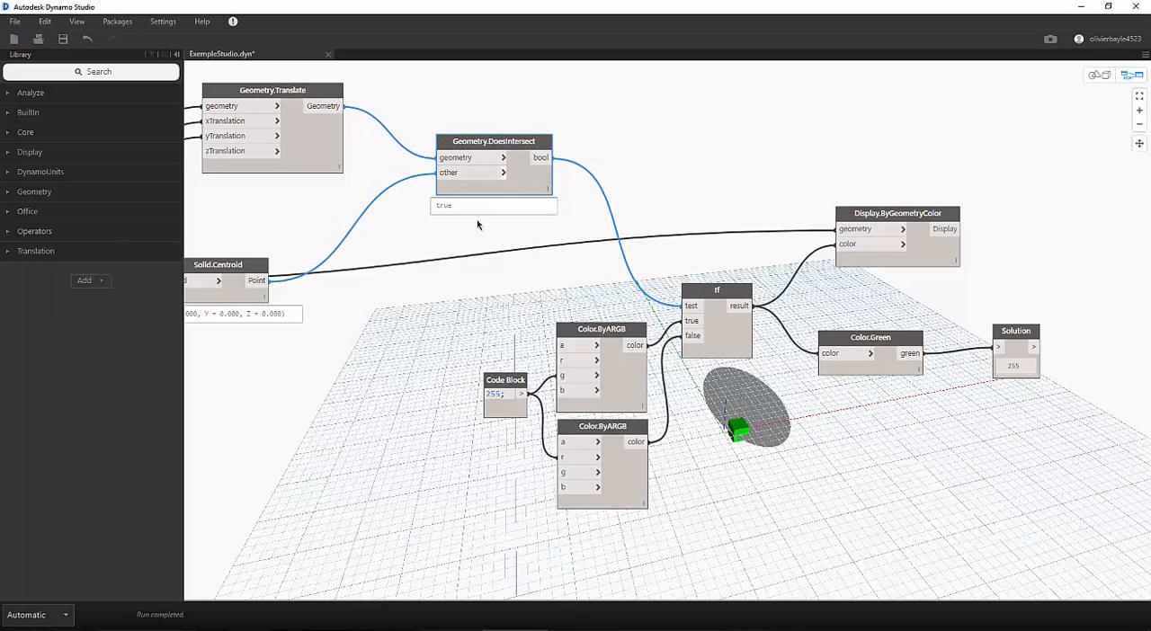
middle_drag(435, 291, 844, 274)
mouse_move(664, 250)
mouse_down()
mouse_move(658, 266)
mouse_move(683, 301)
mouse_move(719, 215)
mouse_move(661, 226)
mouse_move(717, 236)
mouse_move(676, 248)
mouse_up()
middle_drag(716, 208, 619, 303)
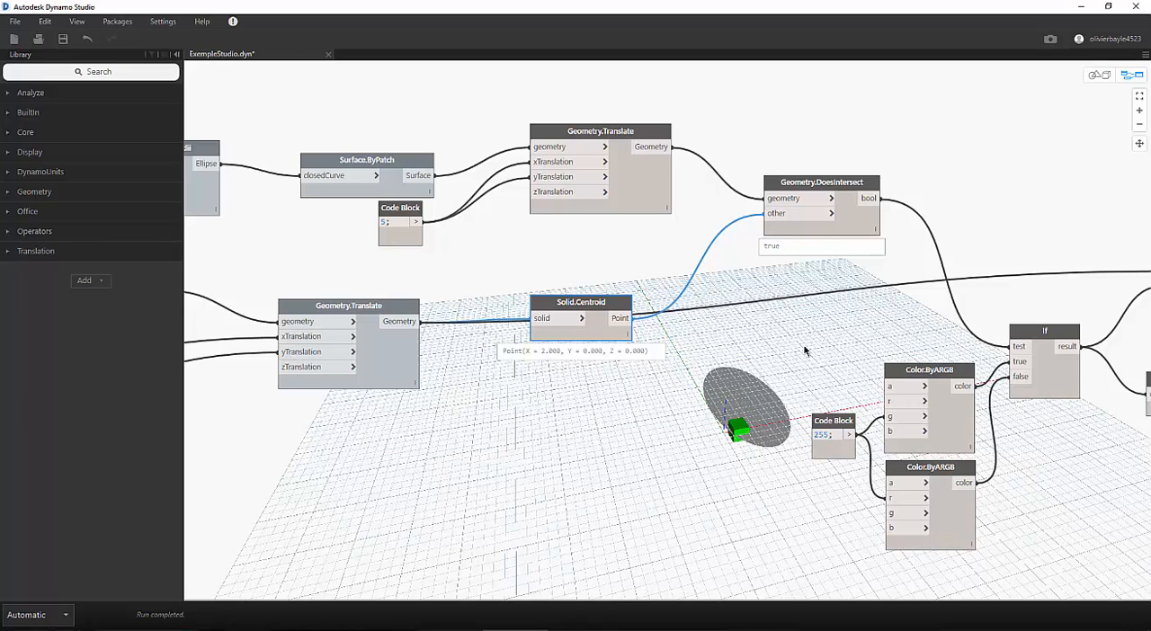
click(807, 192)
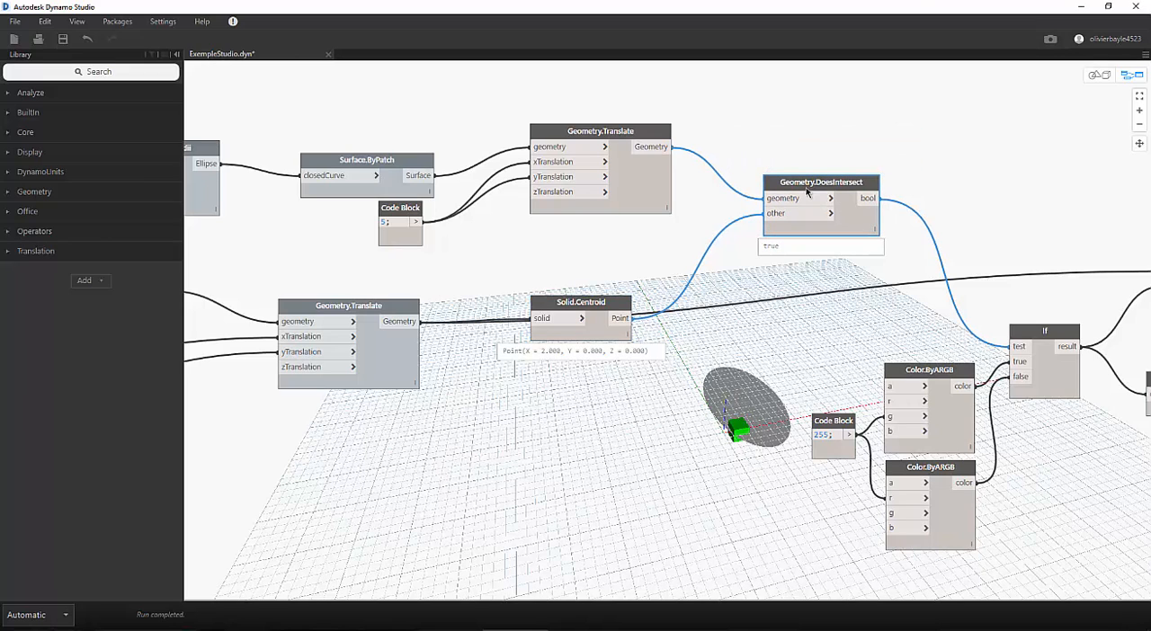
middle_drag(858, 297, 631, 259)
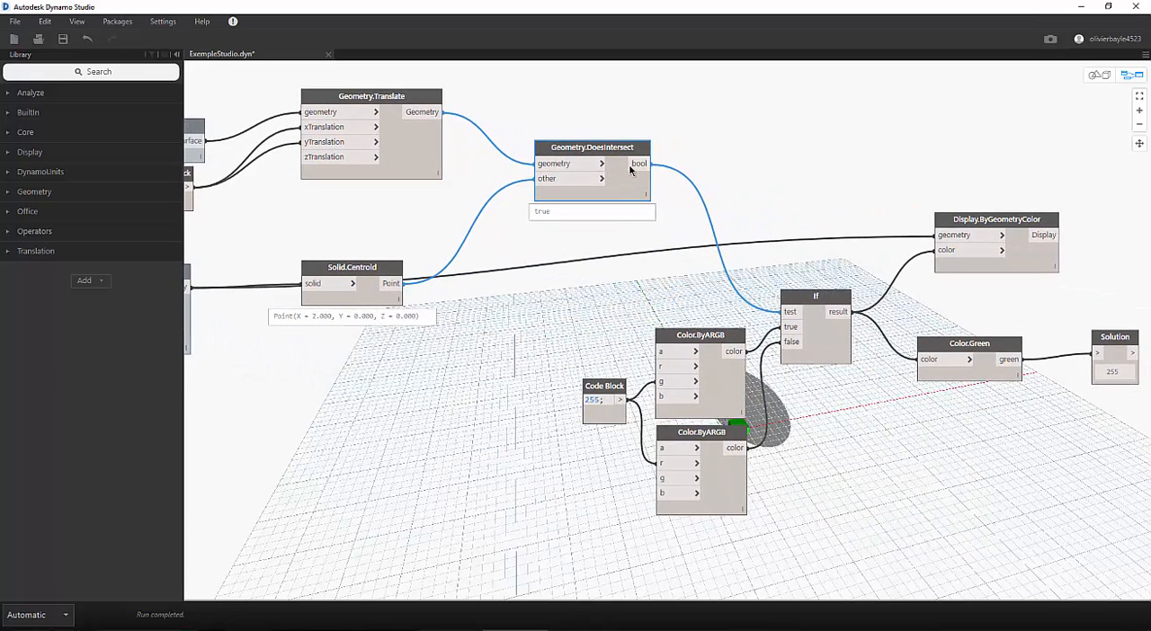
middle_drag(842, 424, 808, 363)
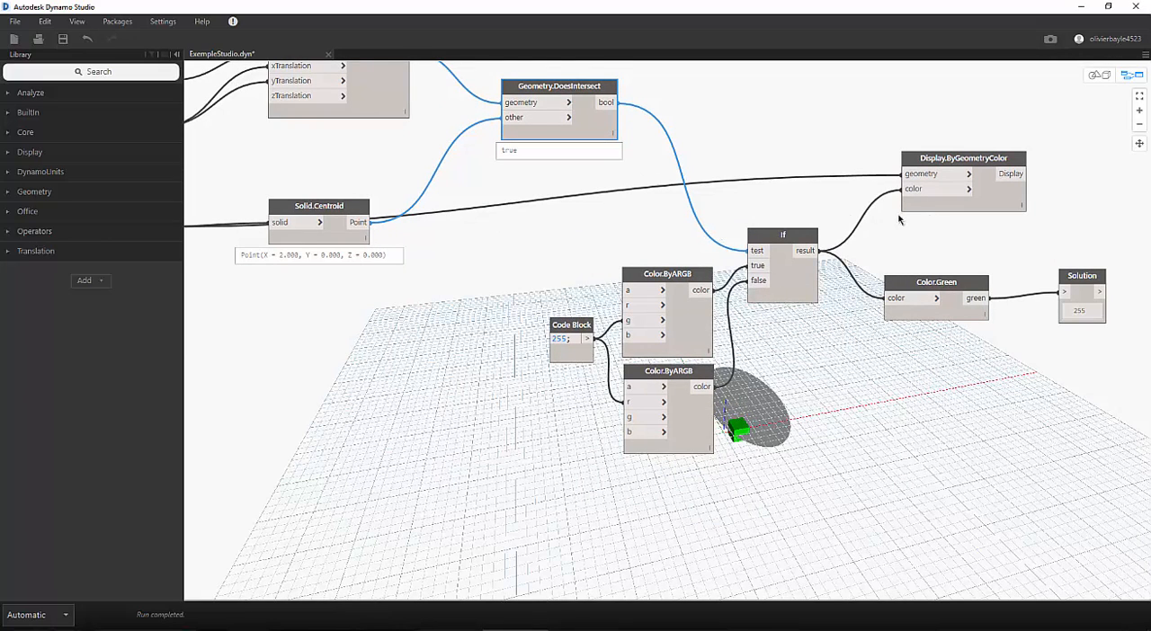
middle_drag(952, 370, 840, 385)
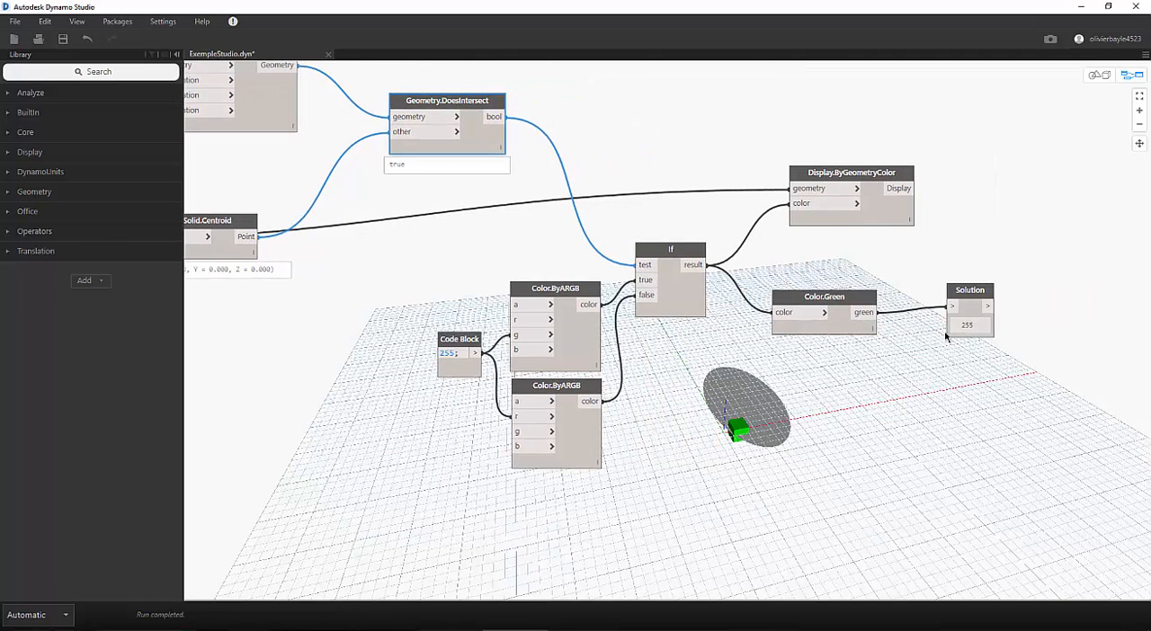
- Return to the ellipse sliders and check the Is Input option of the Diam1 Ellipse node
middle_drag(613, 369, 1075, 356)
middle_drag(494, 398, 1024, 471)
middle_drag(384, 443, 386, 496)
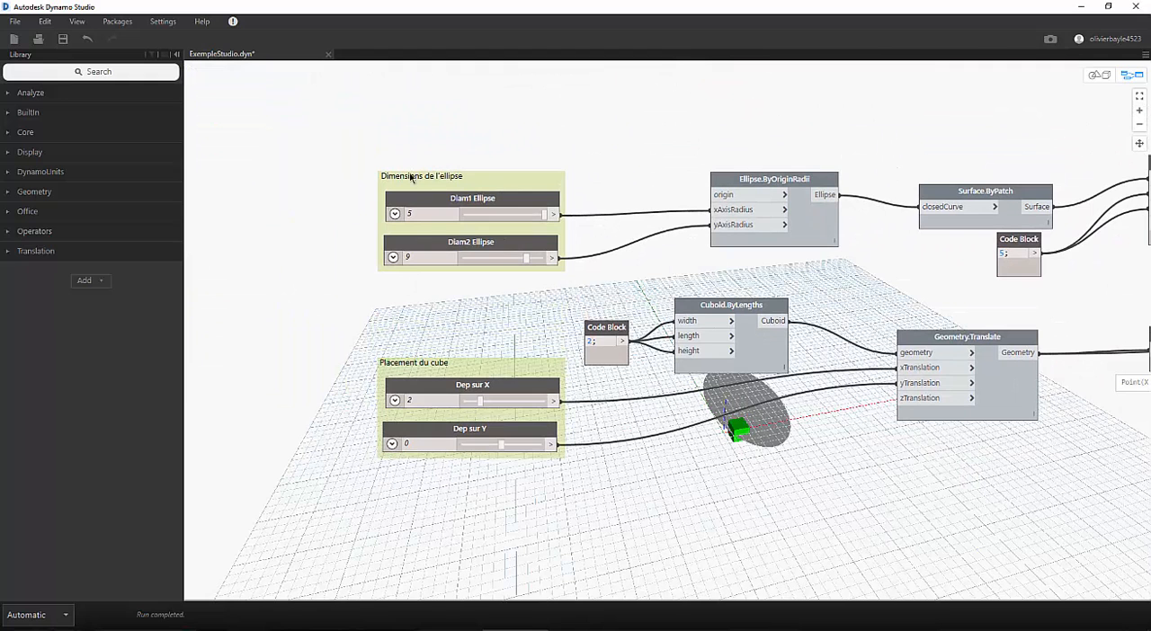
right_click(437, 216)
right_click(446, 198)
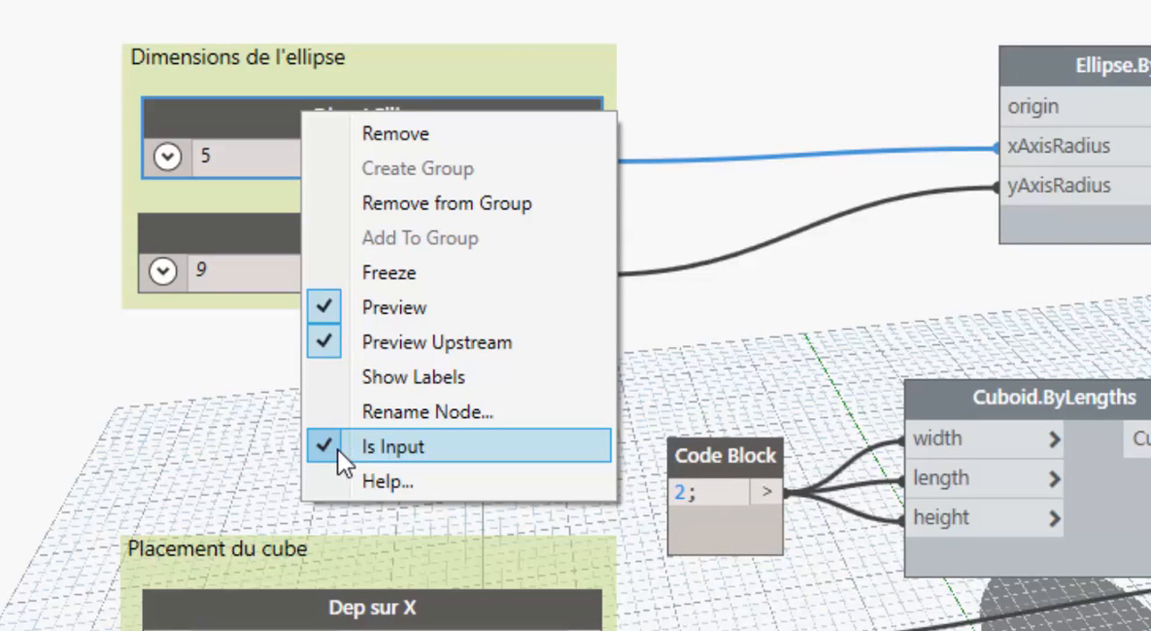
click(827, 7)
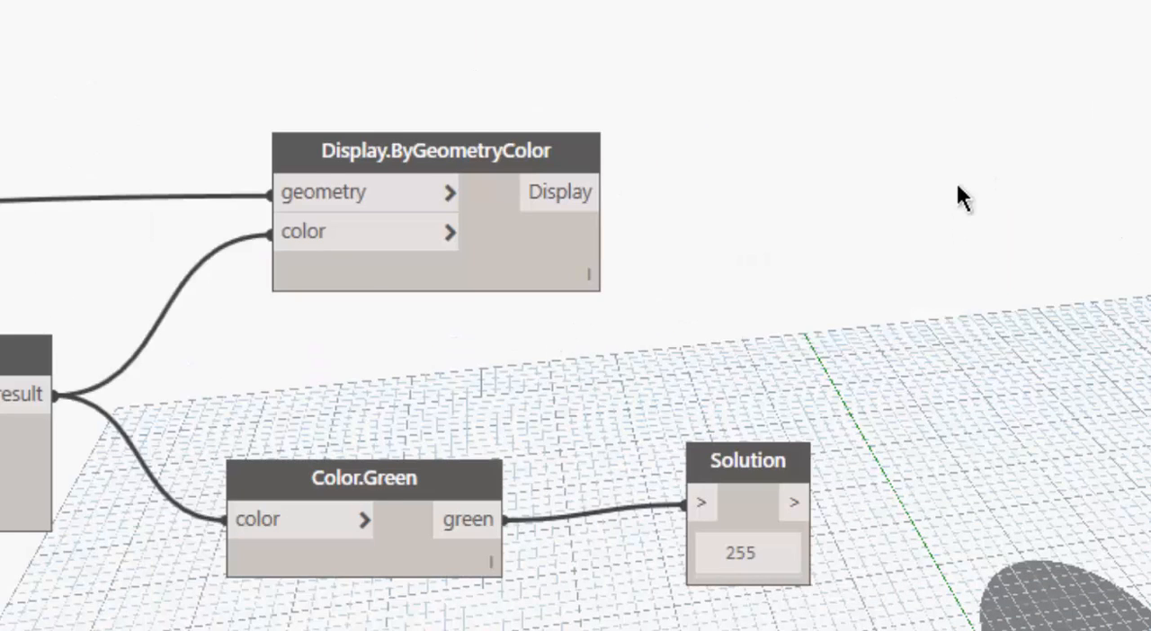
- Add a trial Watch node beside the Solution node and delete it again
right_click(968, 139)
text(w)
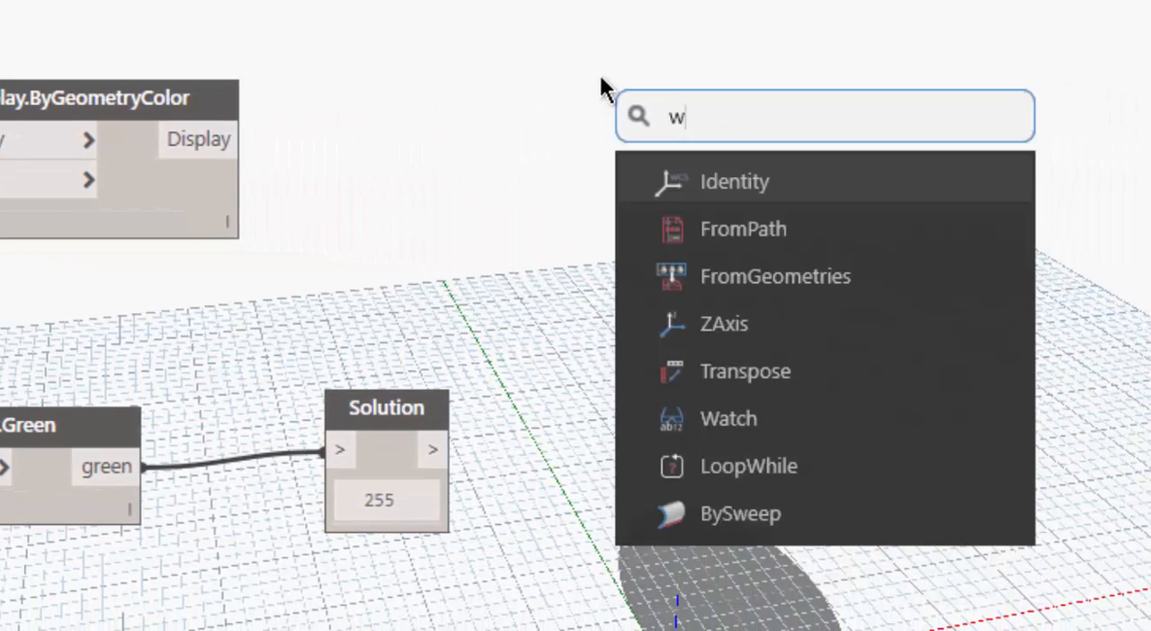
text(atch)
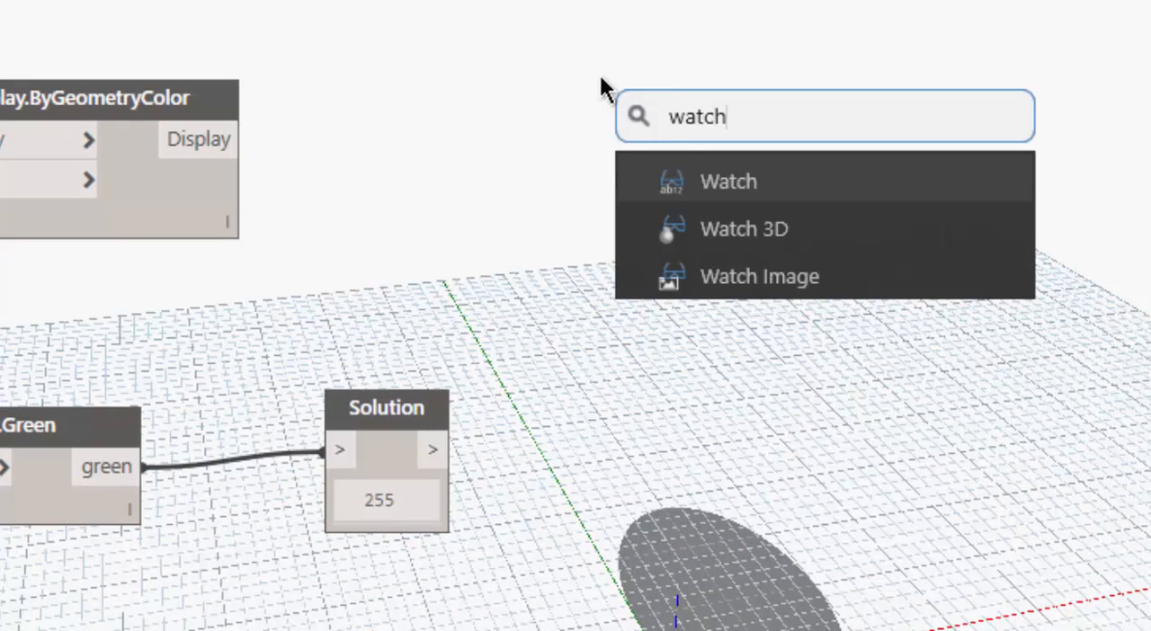
click(760, 184)
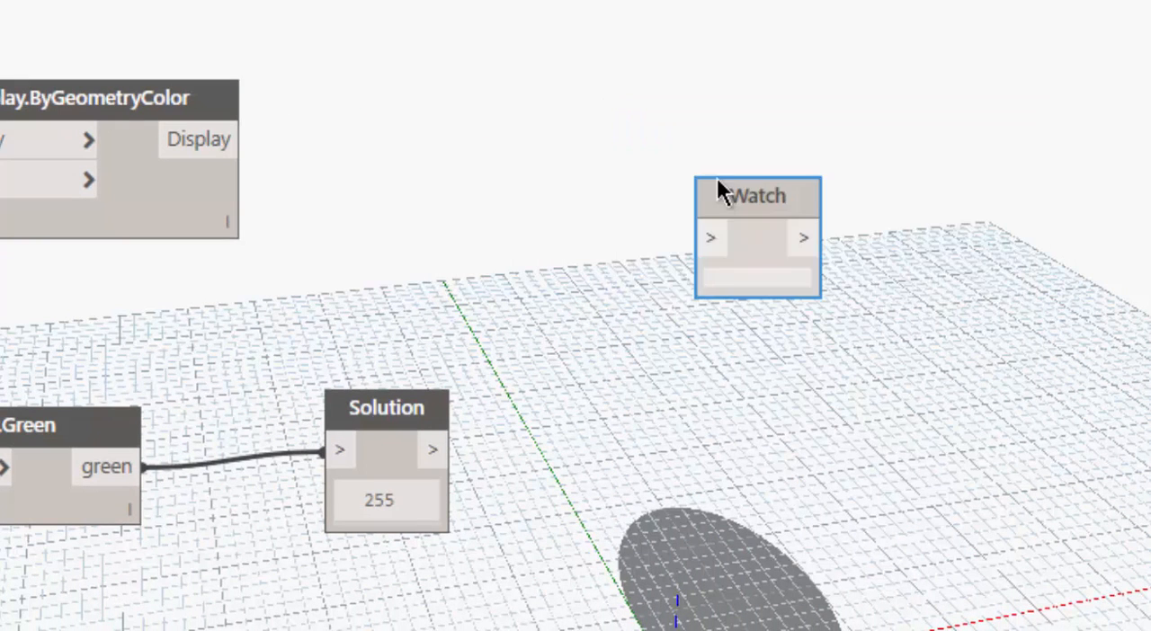
drag(761, 186, 714, 364)
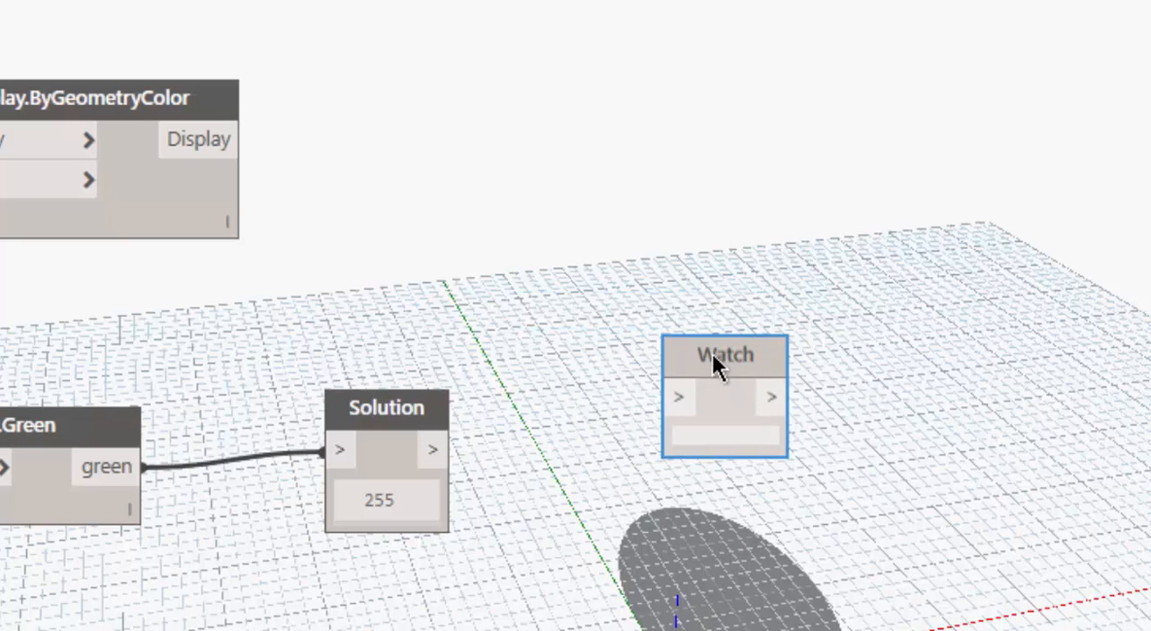
key(Delete)
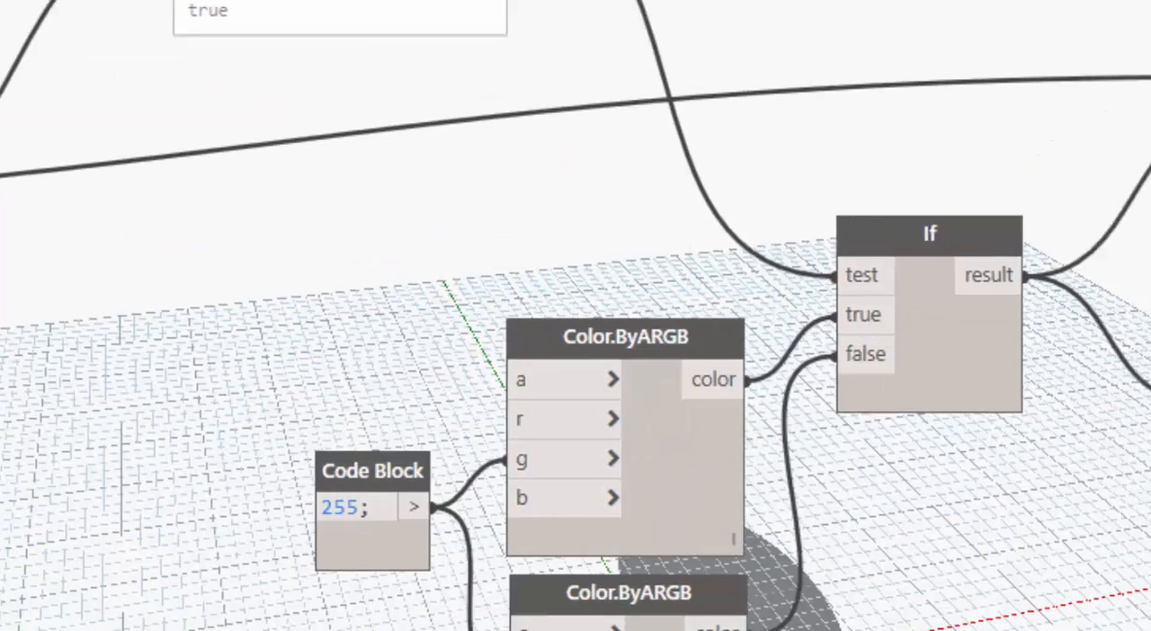
- Publish the workspace to the web under the name ExempleVillageBIM and visit its share link in the browser
middle_drag(14, 438, 541, 523)
scroll(541, 522, down, 3)
middle_drag(125, 596, 578, 559)
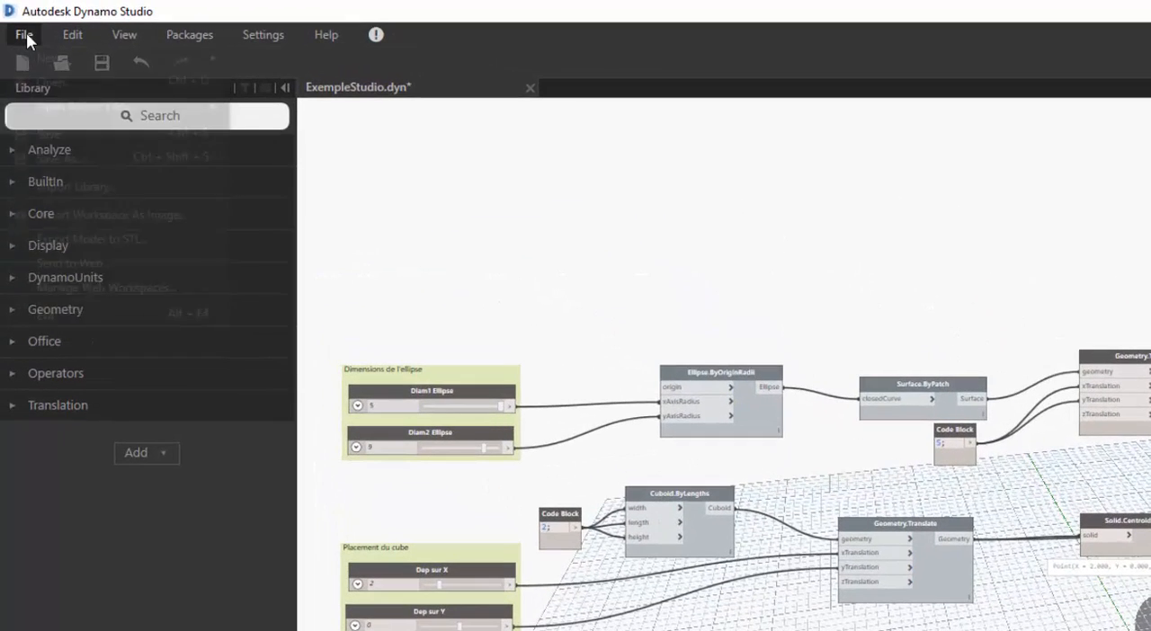
click(14, 21)
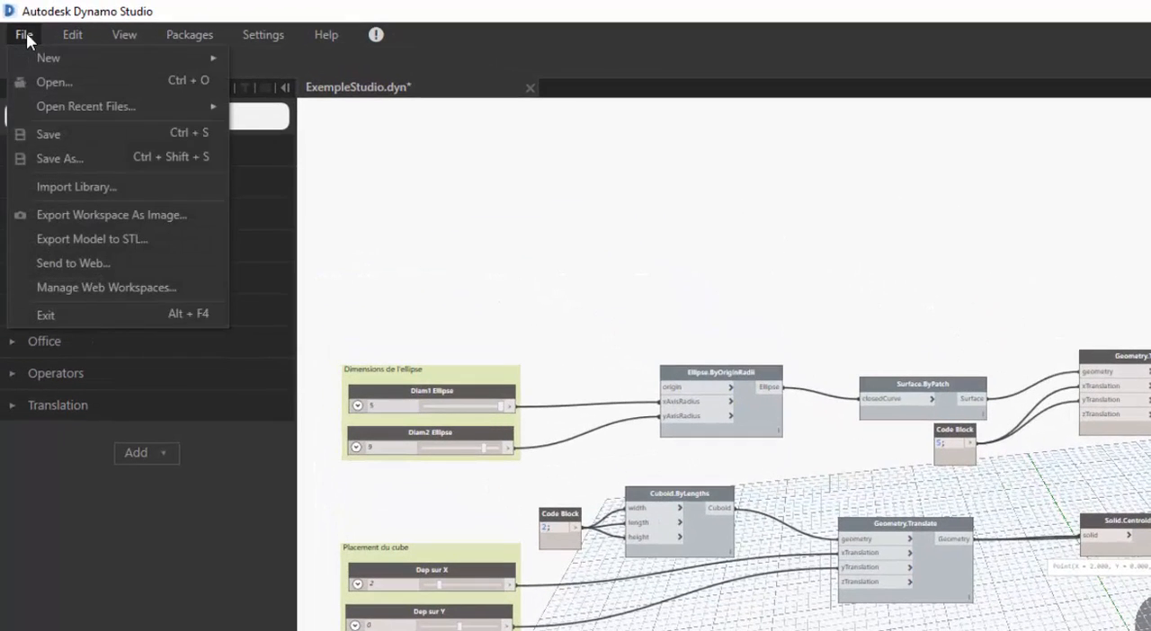
click(90, 264)
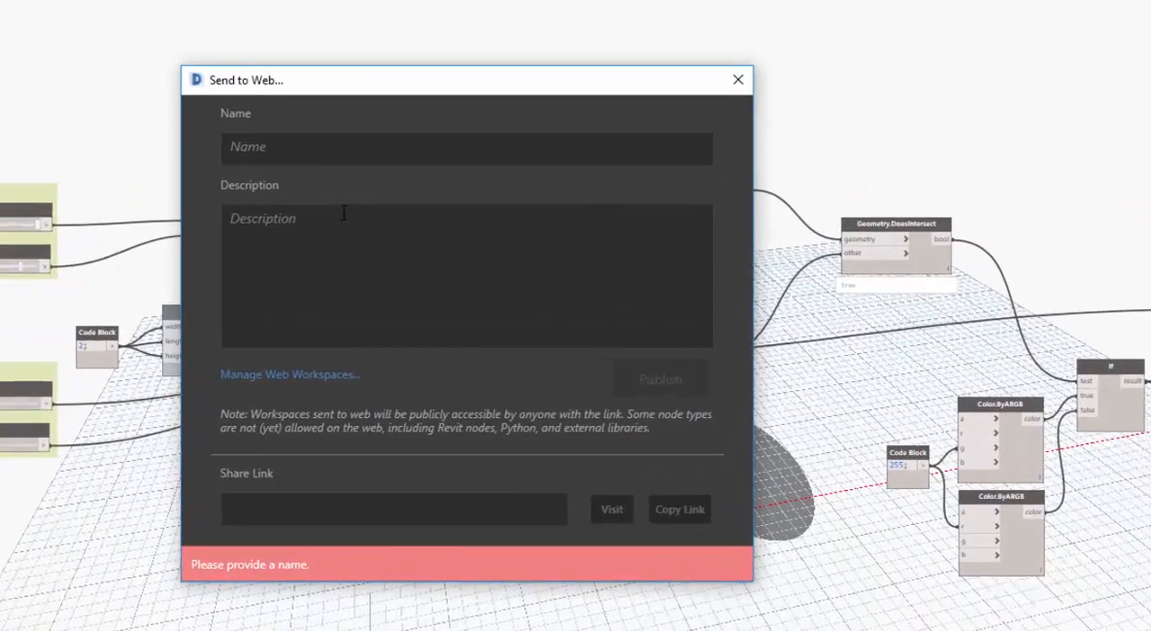
click(405, 185)
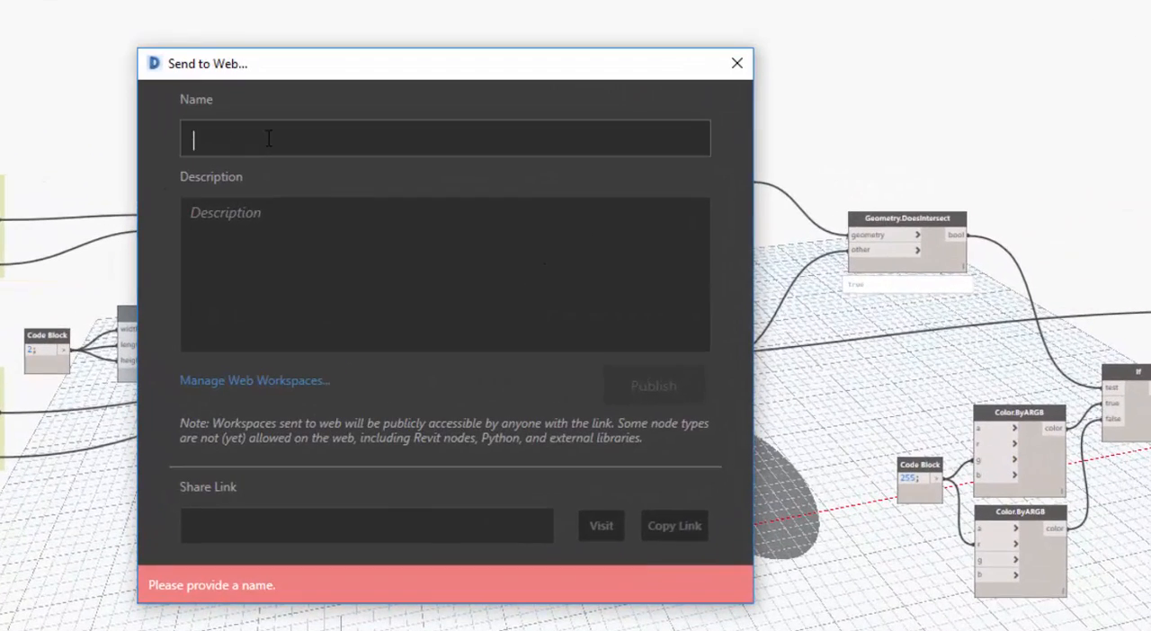
text(Exemple)
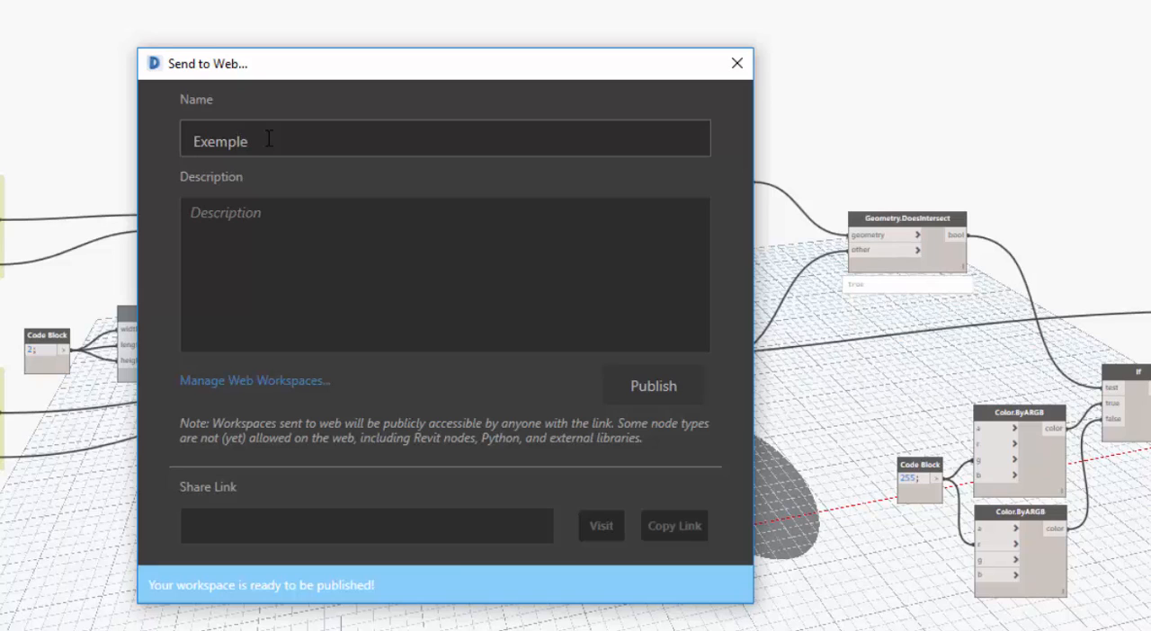
text(VillageBIM)
click(256, 260)
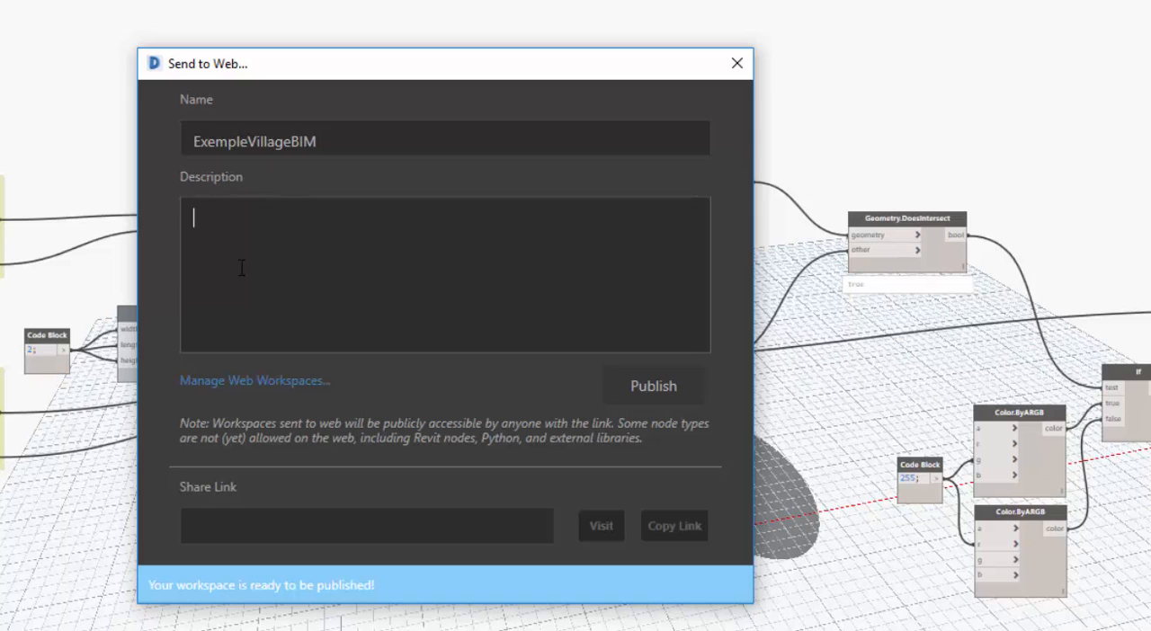
click(650, 389)
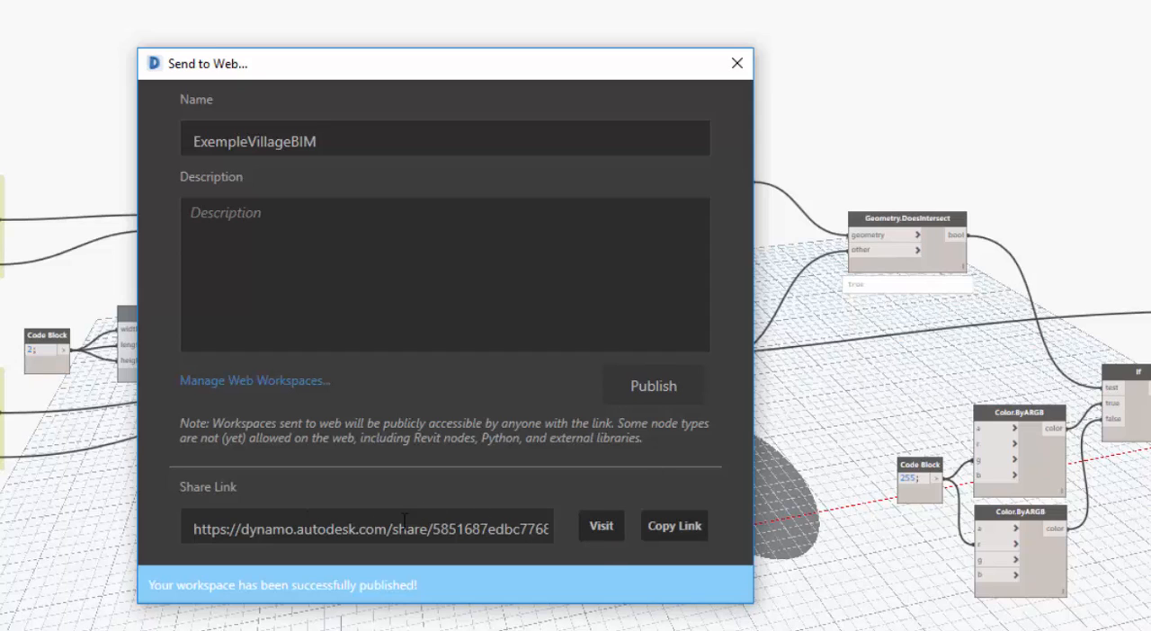
click(600, 528)
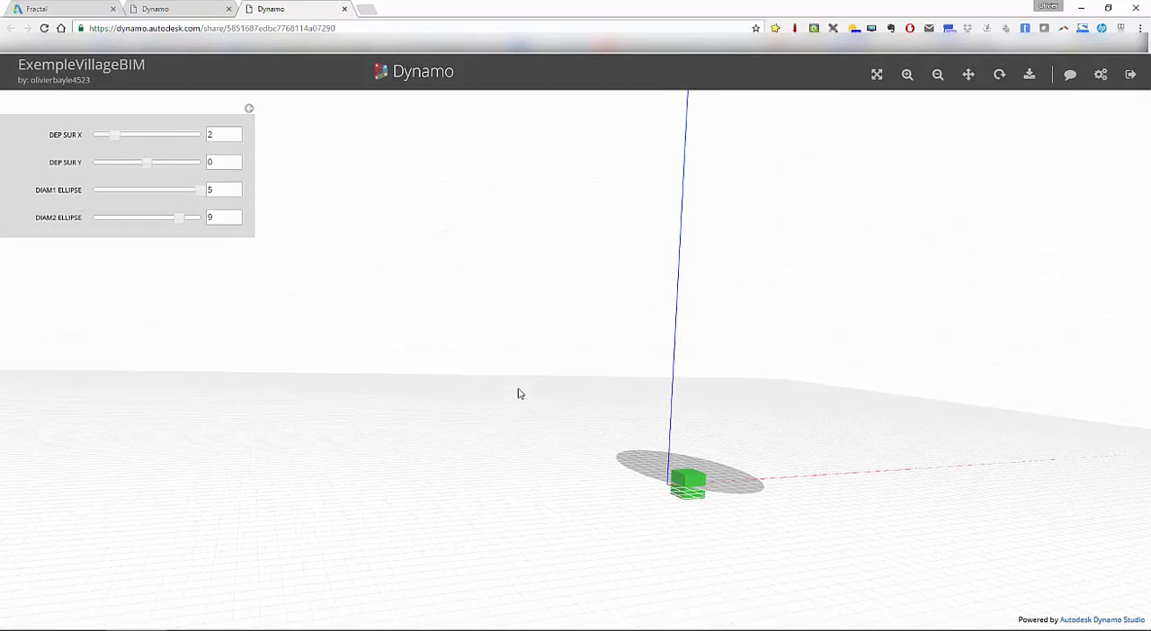
- Adjust the published model's sliders to DEP SUR X 7, DEP SUR Y -2, DIAM1 ELLIPSE 4 and DIAM2 ELLIPSE 8
drag(105, 137, 104, 164)
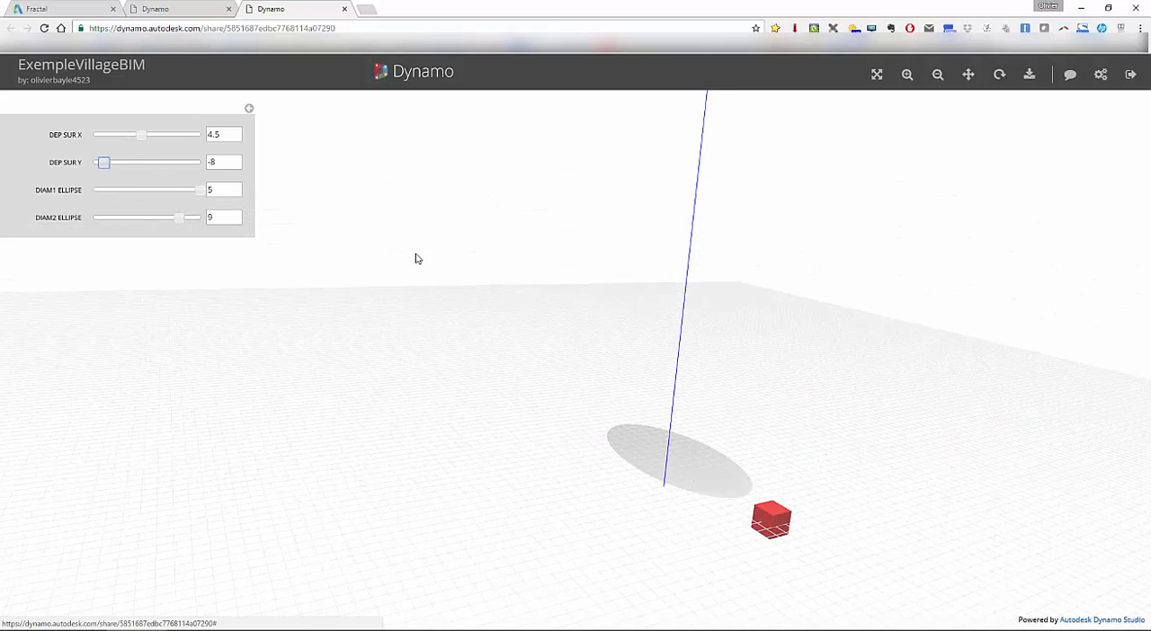
drag(141, 136, 119, 142)
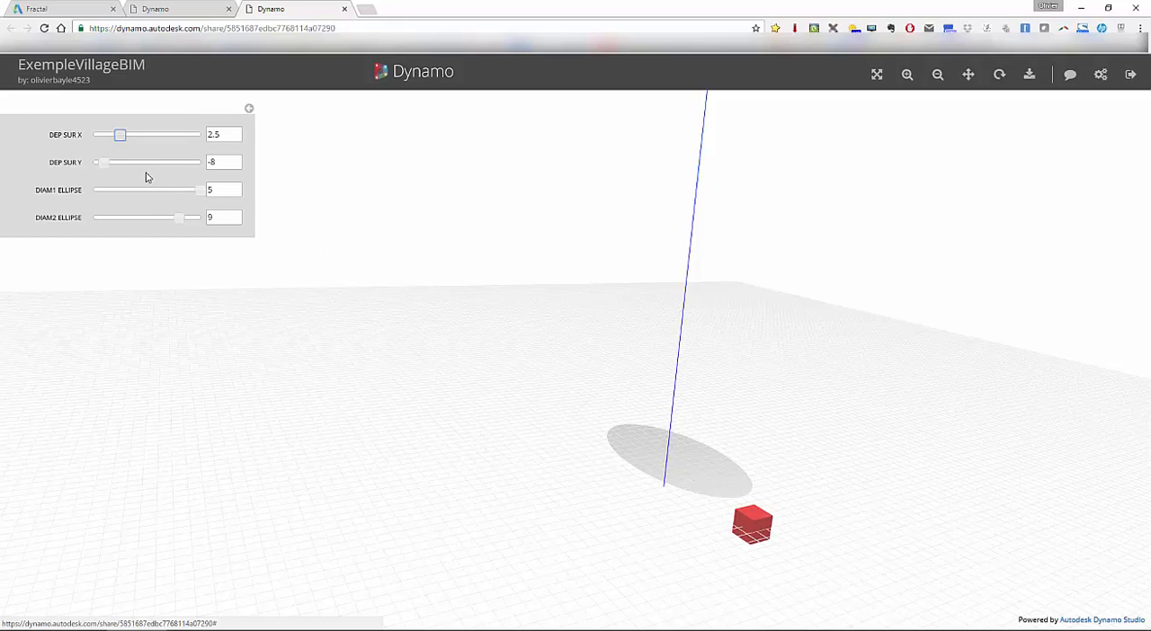
drag(119, 138, 153, 137)
drag(105, 164, 146, 190)
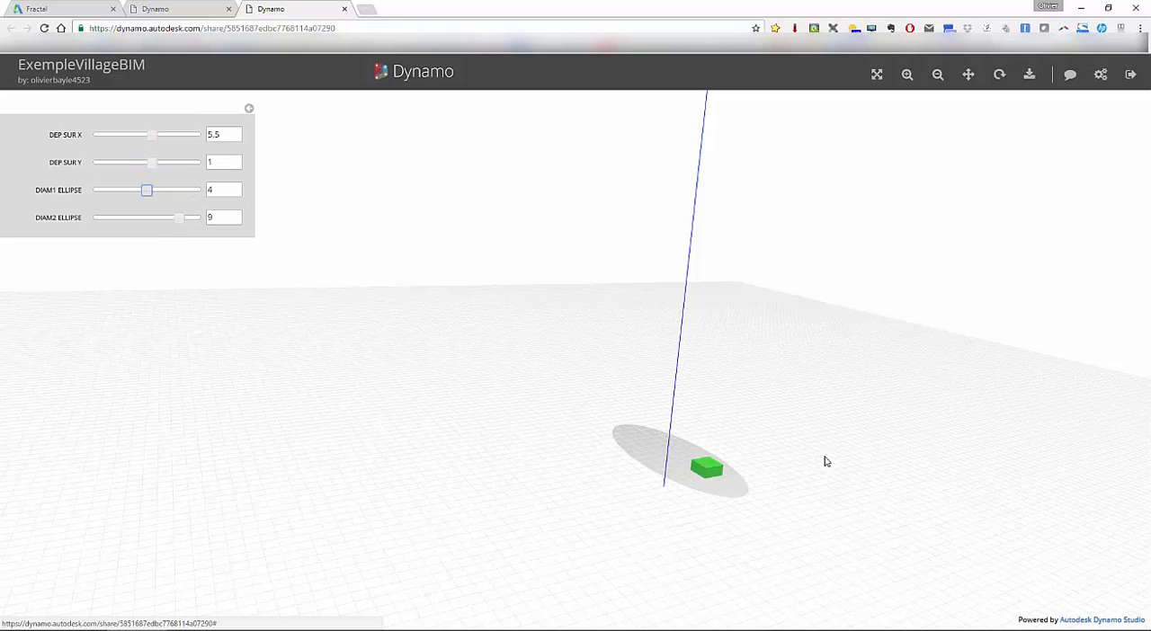
drag(180, 218, 158, 218)
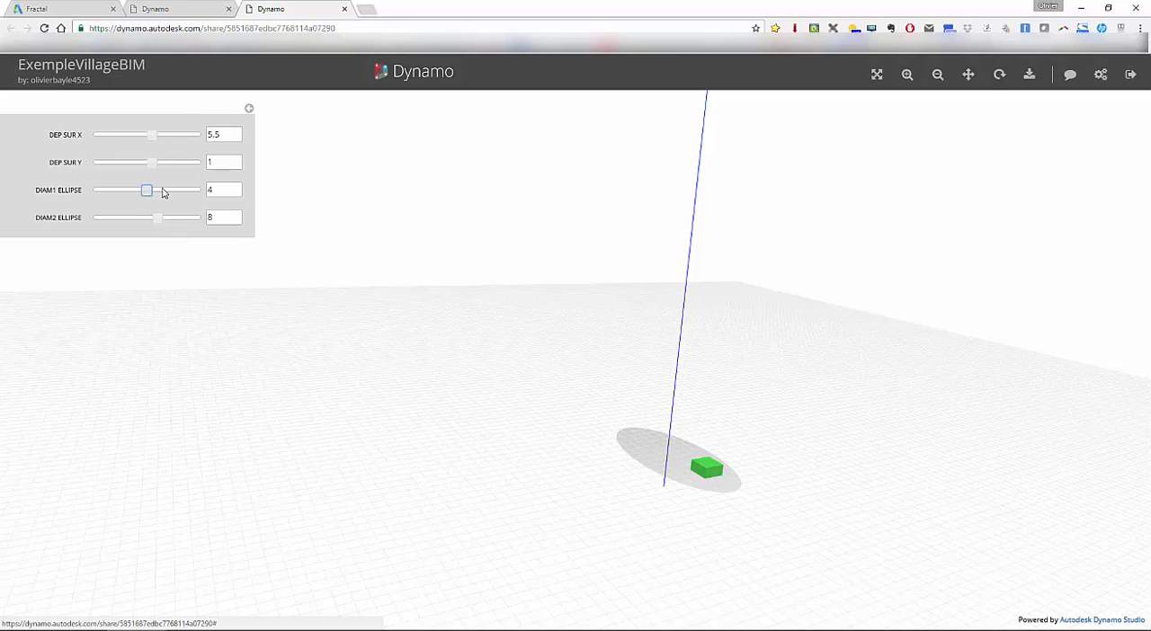
drag(152, 162, 173, 138)
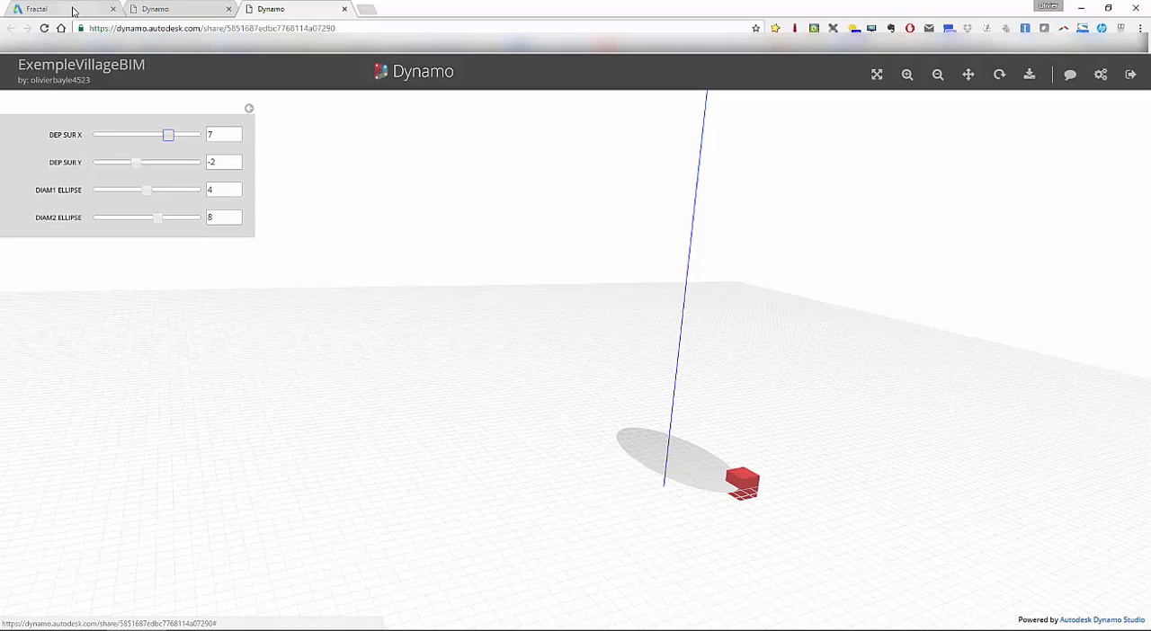
- Switch to the Project Fractal website and open its Getting Started page
click(74, 13)
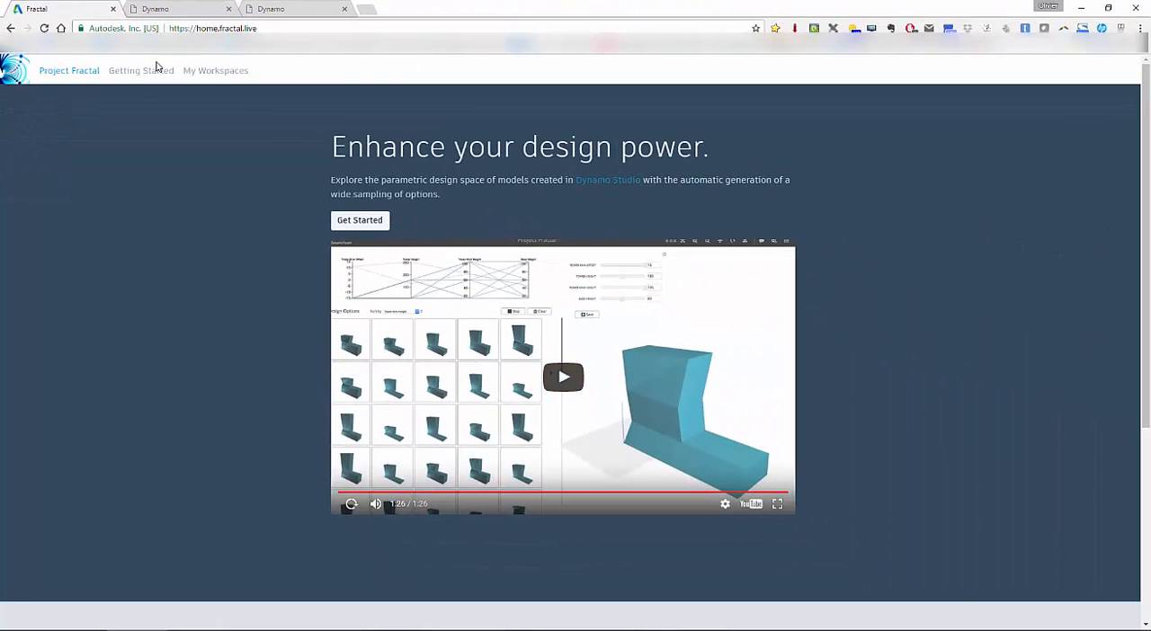
click(135, 77)
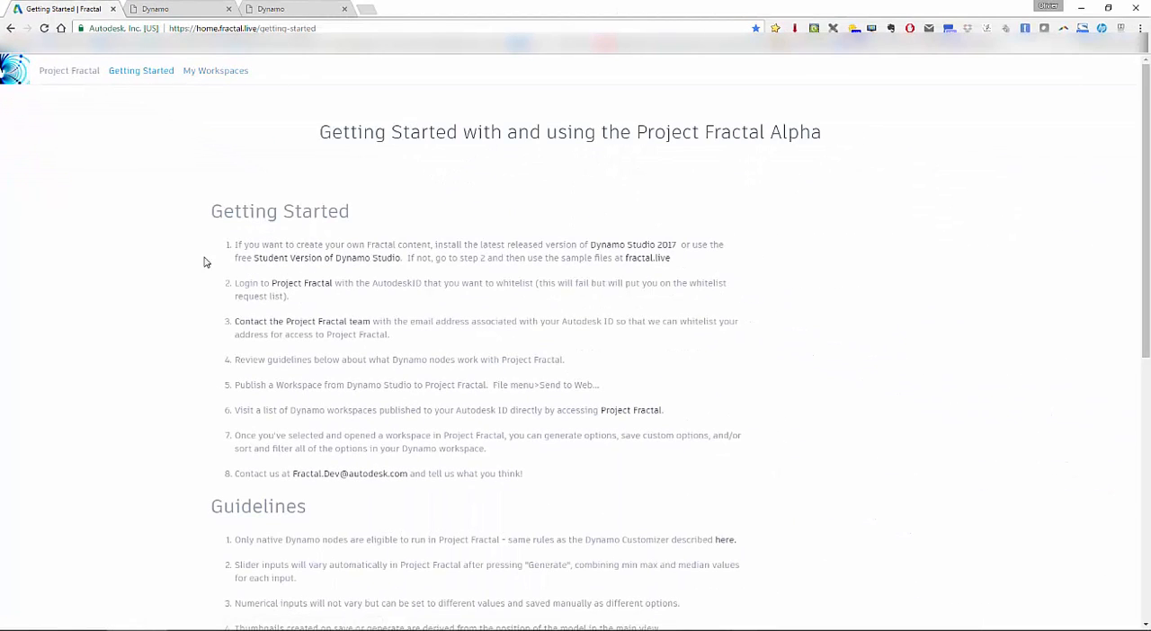
- Read through the Getting Started instructions, the Guidelines and the Known Issues list on the Project Fractal page
scroll(350, 312, down, 2)
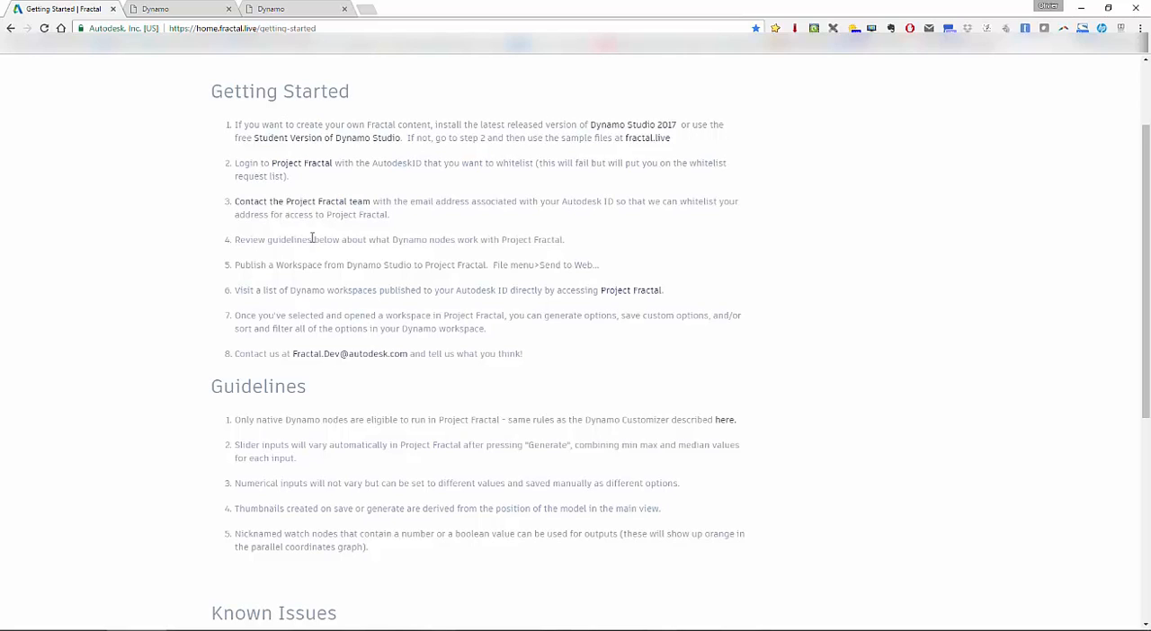
scroll(312, 239, down, 3)
scroll(311, 242, down, 3)
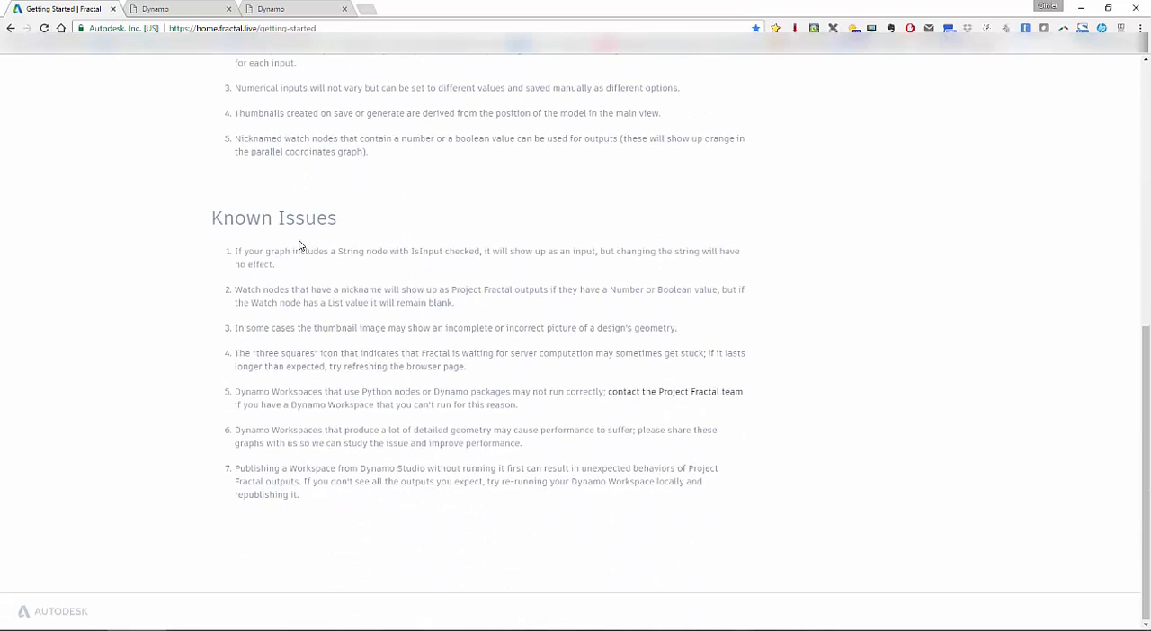
drag(303, 512, 201, 238)
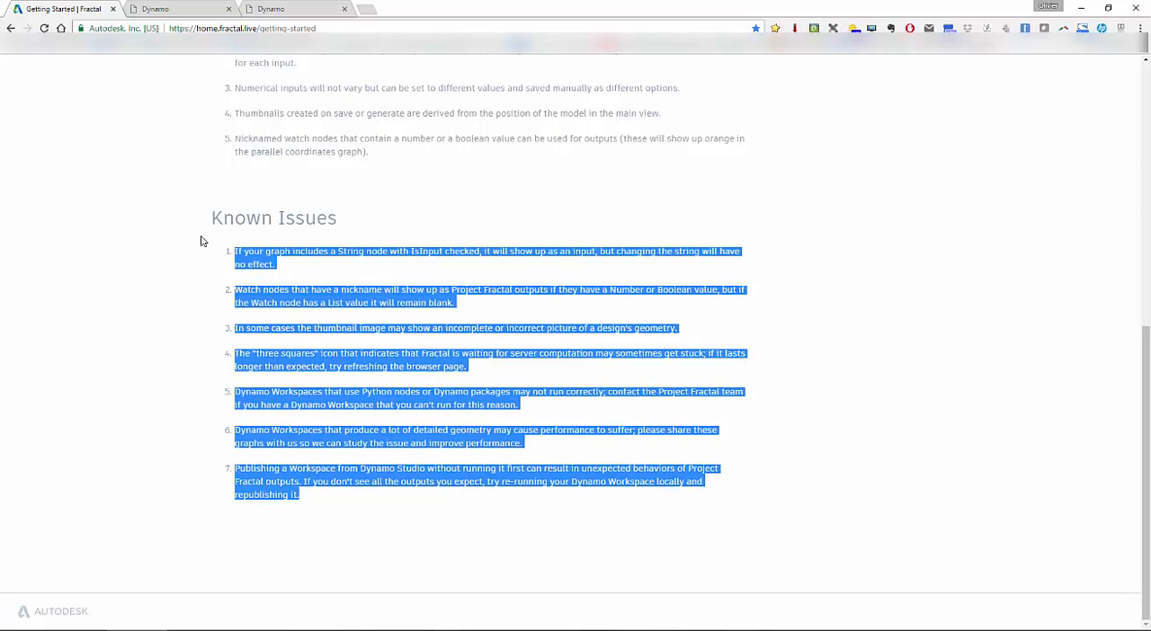
click(499, 201)
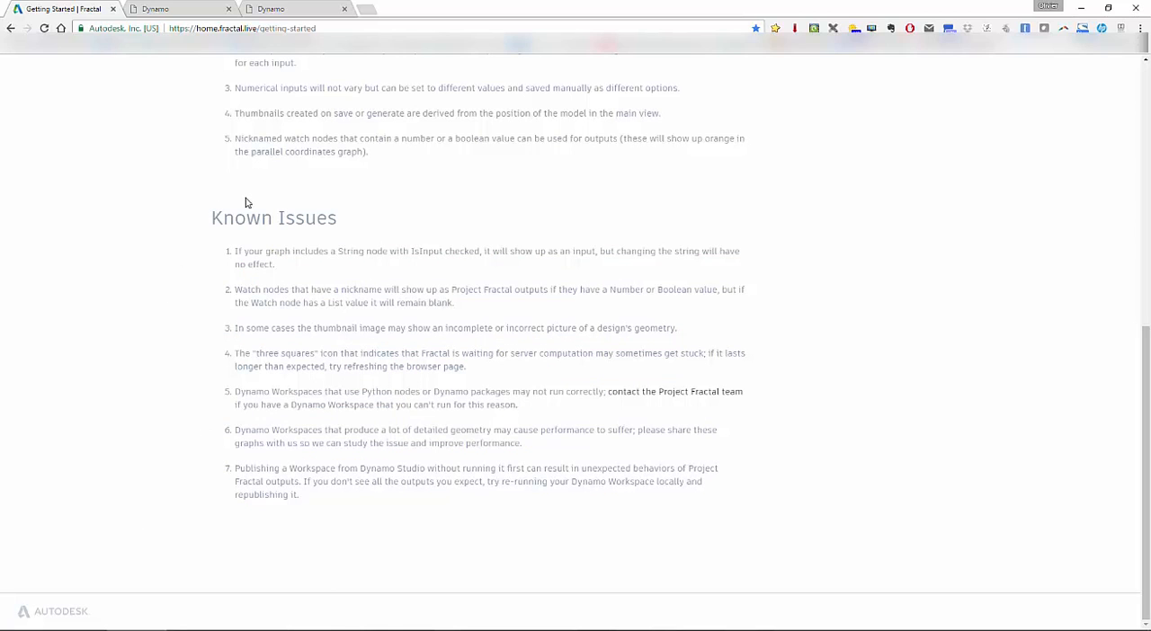
scroll(387, 262, up, 15)
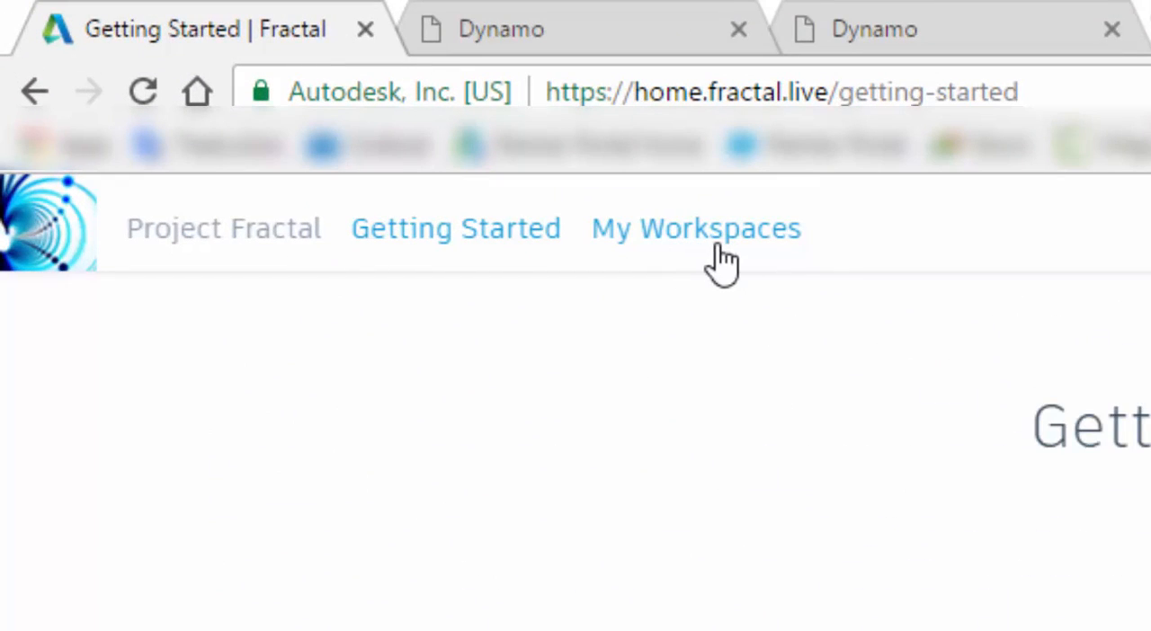
- Open the ExempleVillageBIM workspace from My Workspaces and set DEP SUR Y to -6, DIAM1 ELLIPSE to 4 and DIAM2 ELLIPSE to 8
click(720, 248)
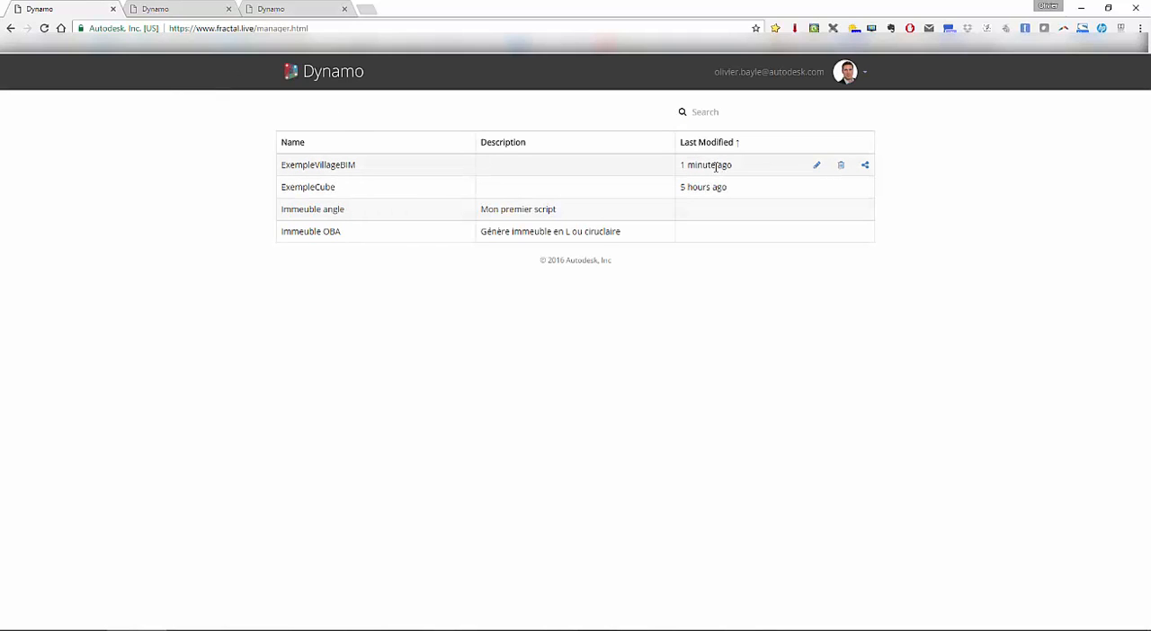
click(320, 166)
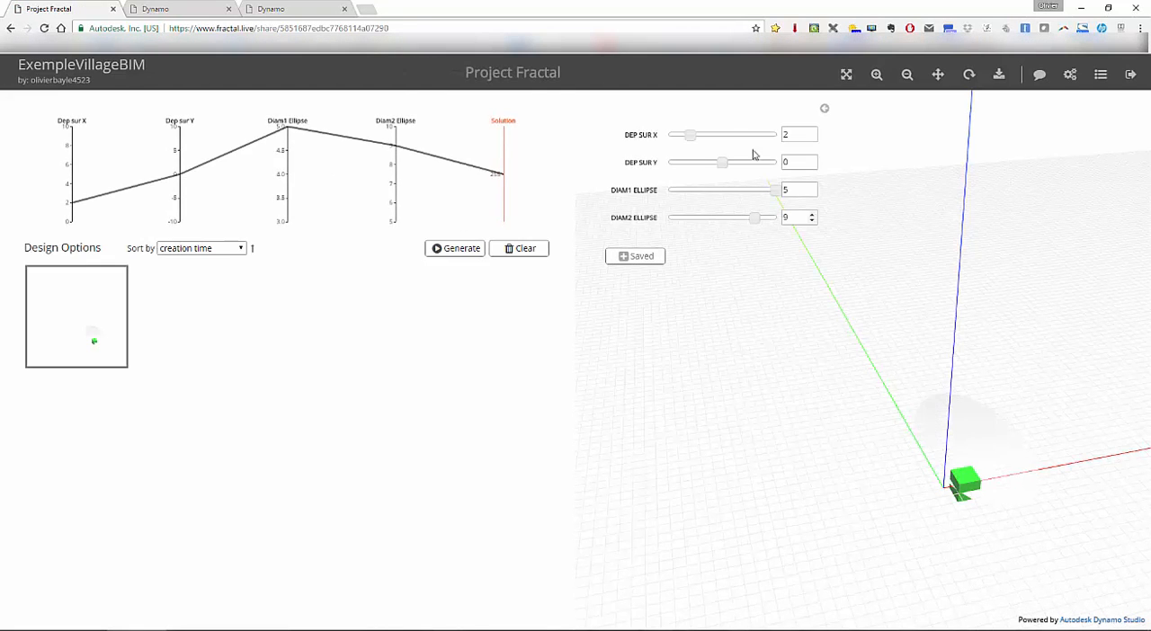
drag(708, 166, 696, 166)
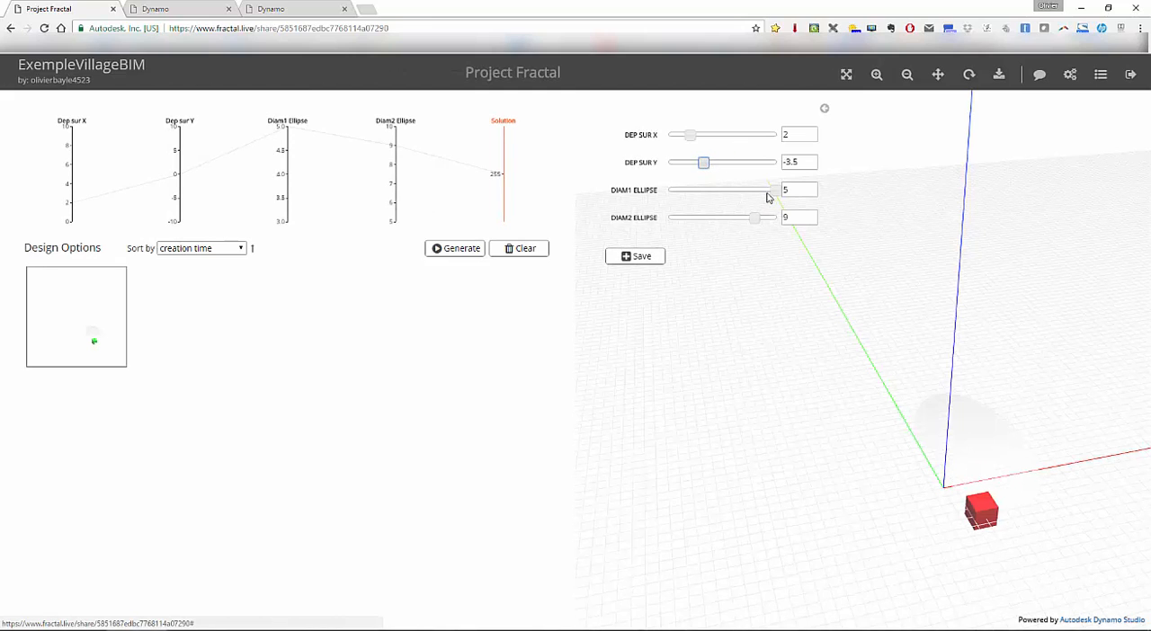
drag(773, 192, 738, 190)
drag(703, 164, 685, 170)
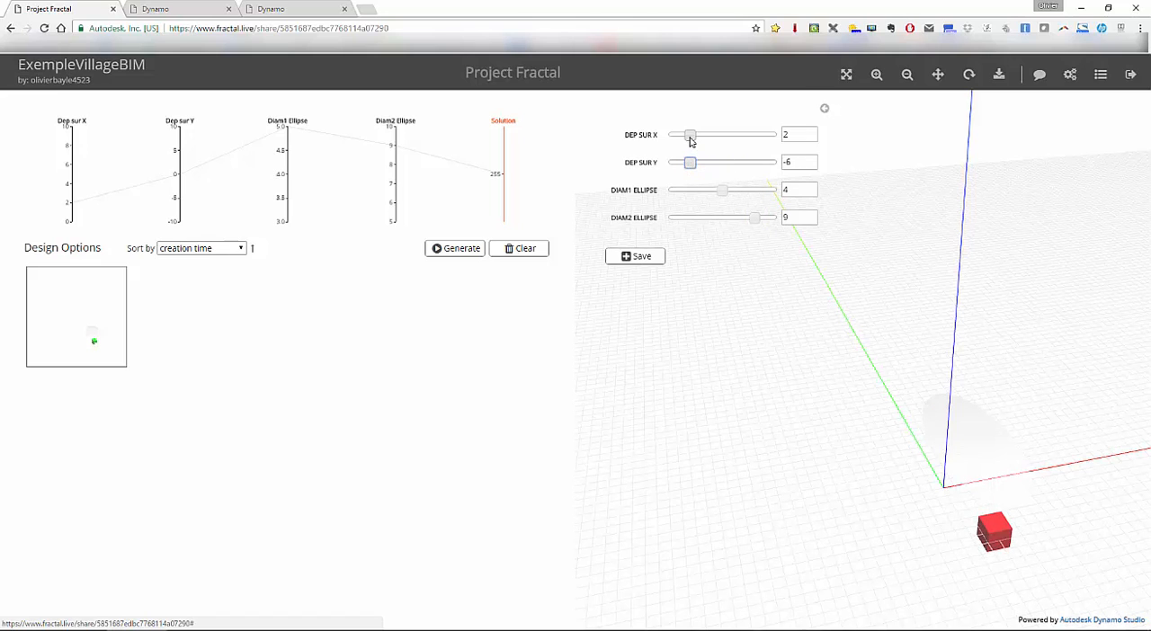
drag(756, 221, 732, 221)
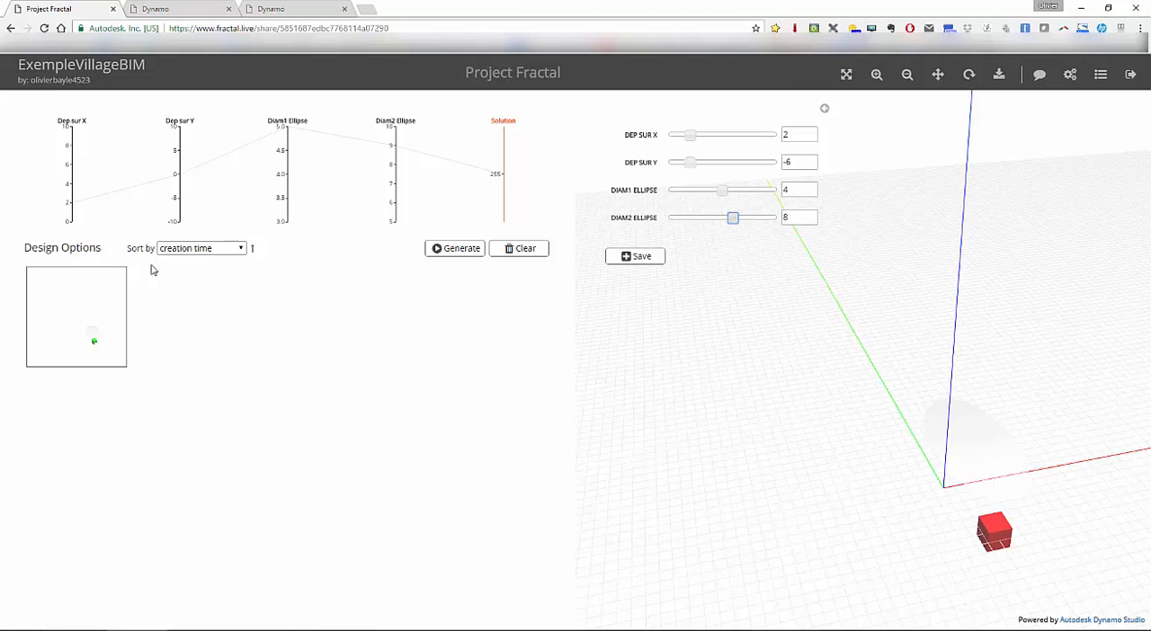
- Generate the design options for the workspace and sort them by Solution in descending order
click(458, 251)
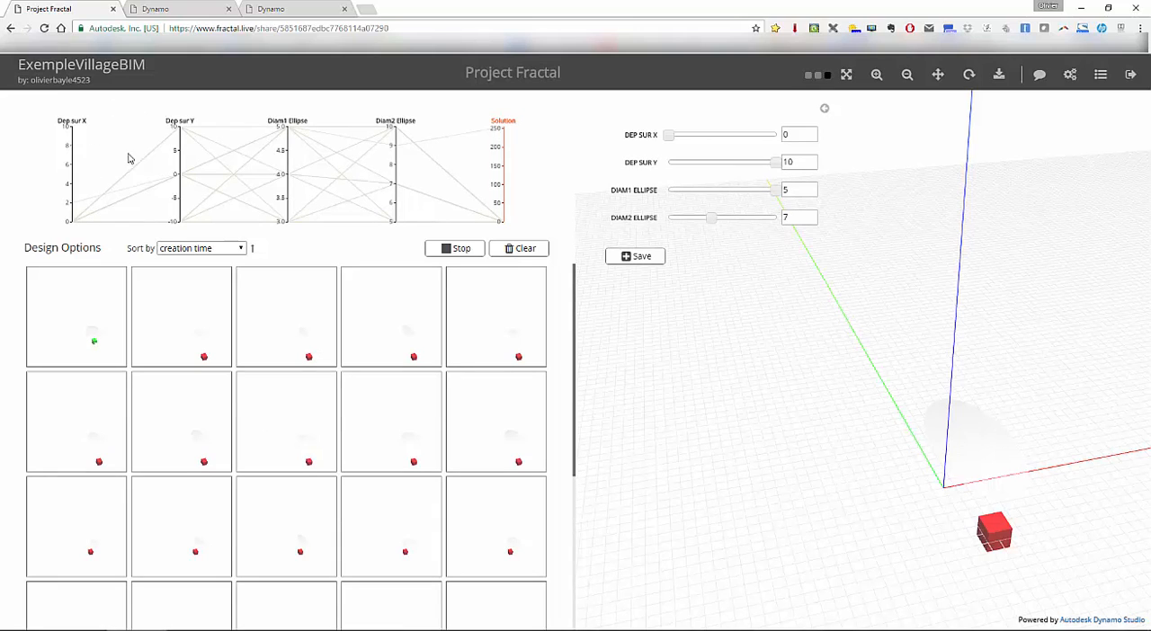
drag(178, 128, 178, 215)
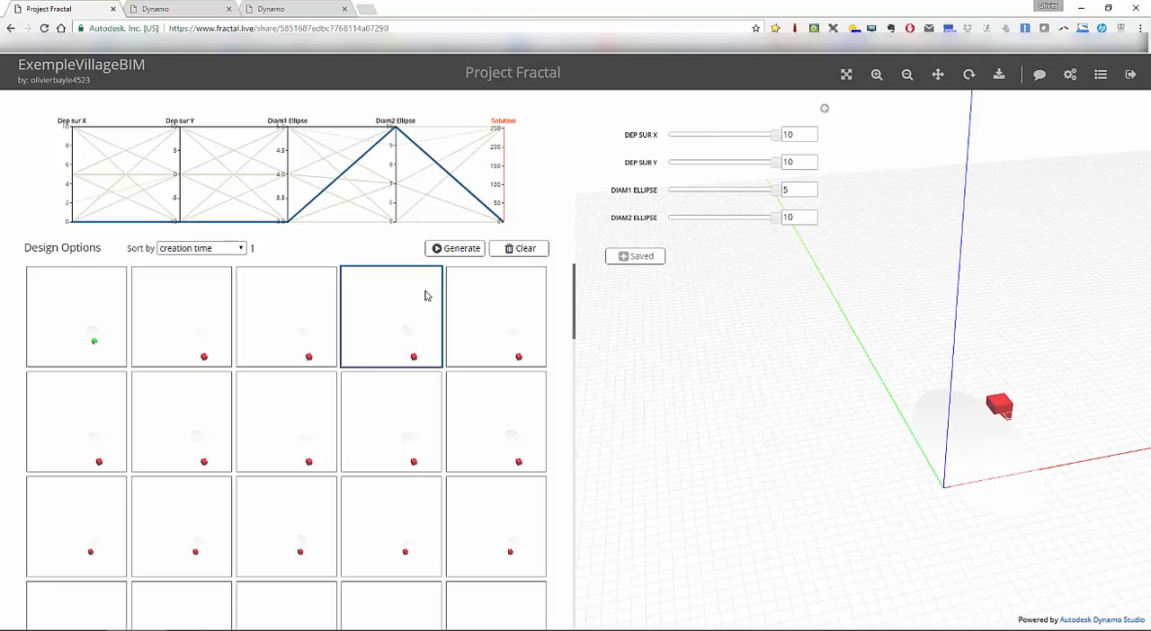
mouse_move(575, 308)
mouse_down()
mouse_move(557, 583)
mouse_move(596, 302)
mouse_up()
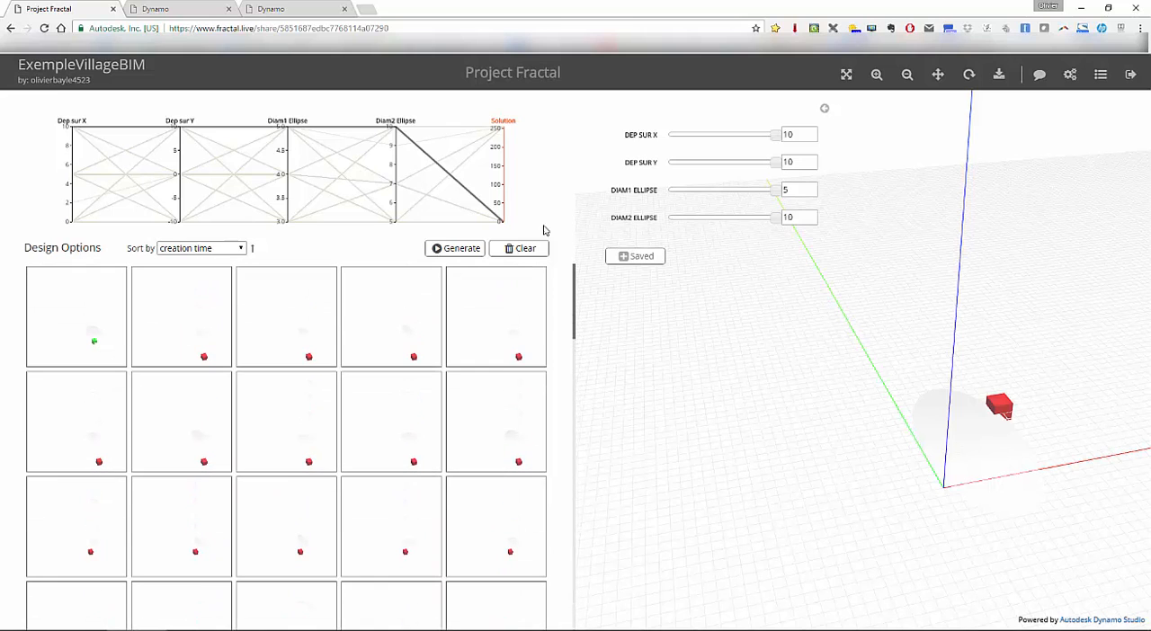
click(242, 249)
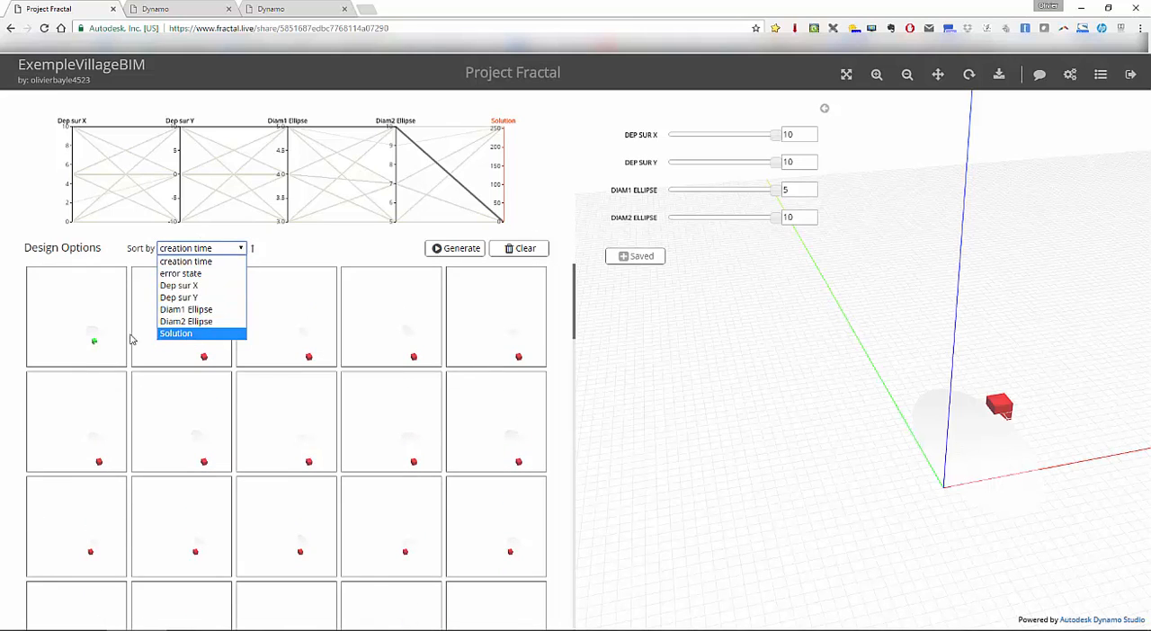
click(158, 334)
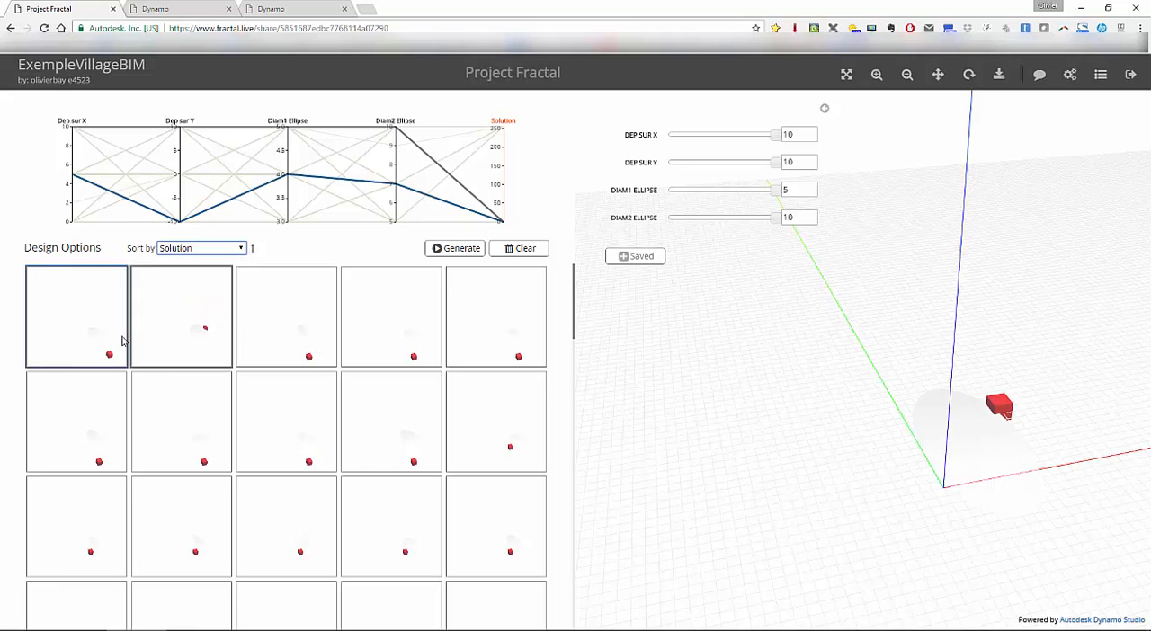
click(252, 250)
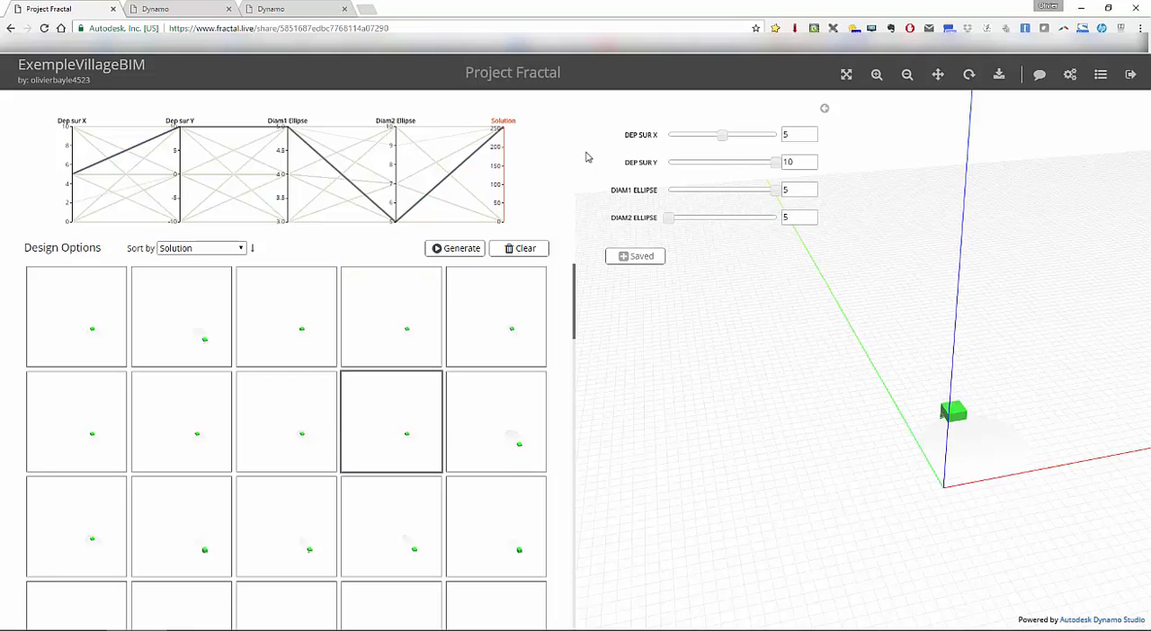
- Load the last design option in the second row and set its DEP SUR Y to -1
click(495, 435)
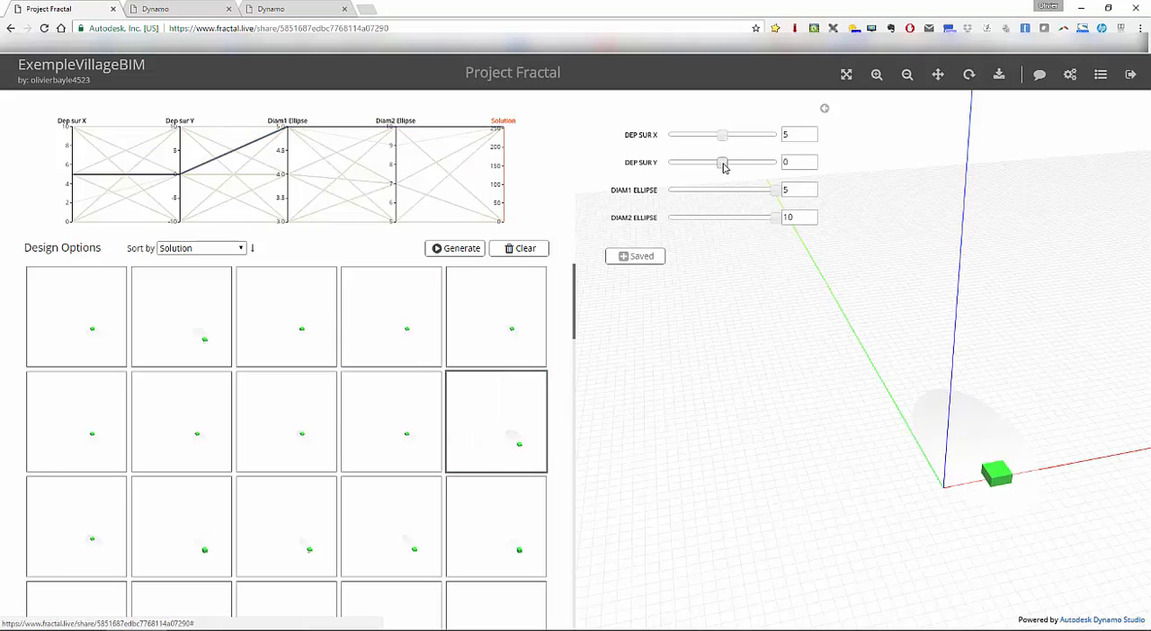
mouse_move(725, 167)
mouse_down()
mouse_move(667, 169)
mouse_move(774, 167)
mouse_move(719, 171)
mouse_up()
- Filter the design options on the graph axes to Solution values above about 150 and Diam1 Ellipse values between about 3.8 and 4.8
scroll(404, 348, down, 4)
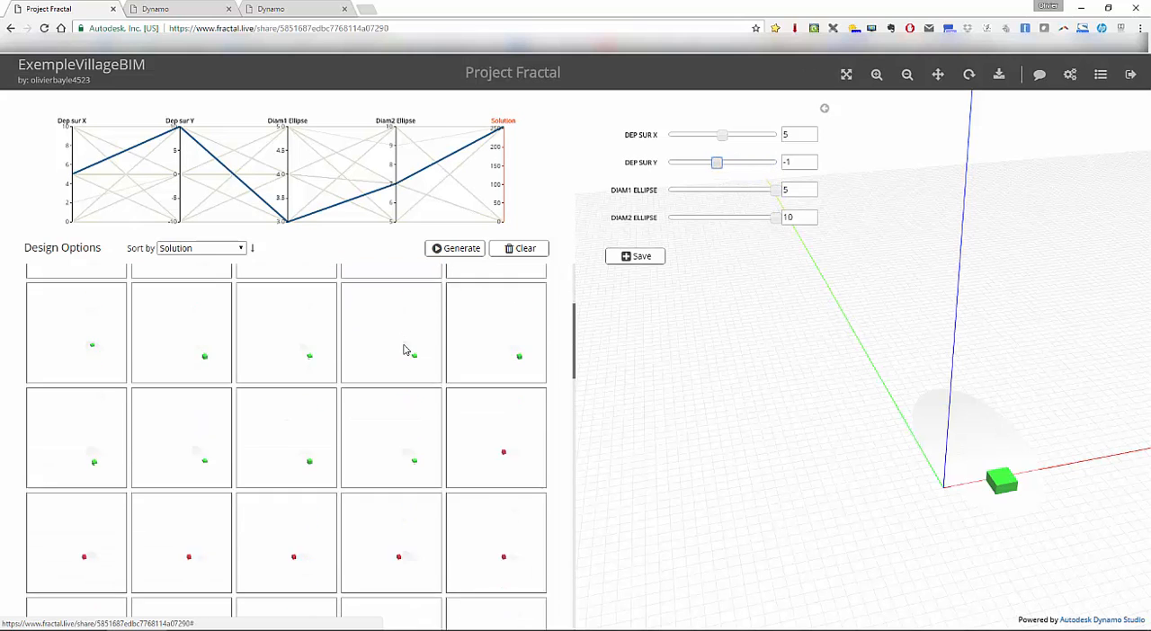
scroll(404, 348, down, 10)
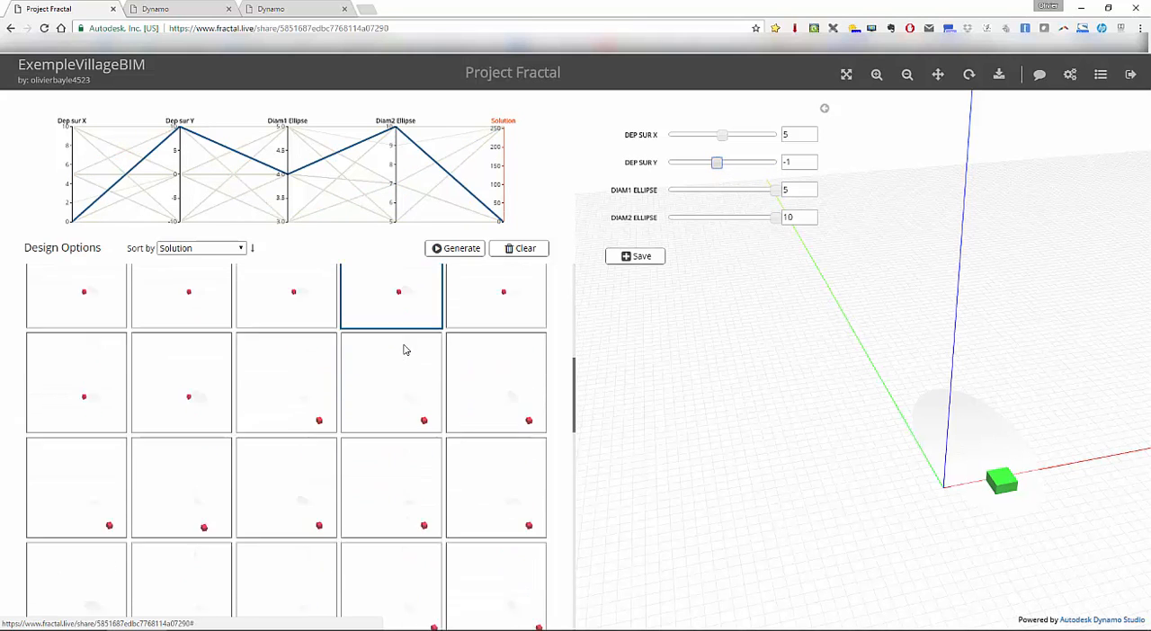
scroll(404, 349, up, 2)
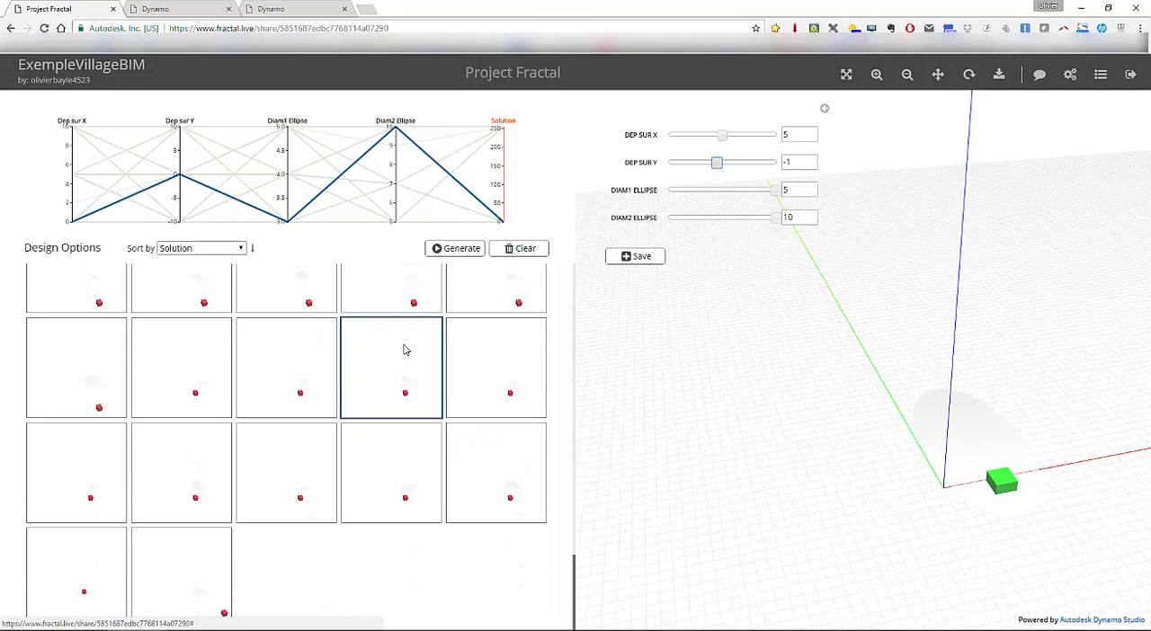
scroll(405, 348, up, 10)
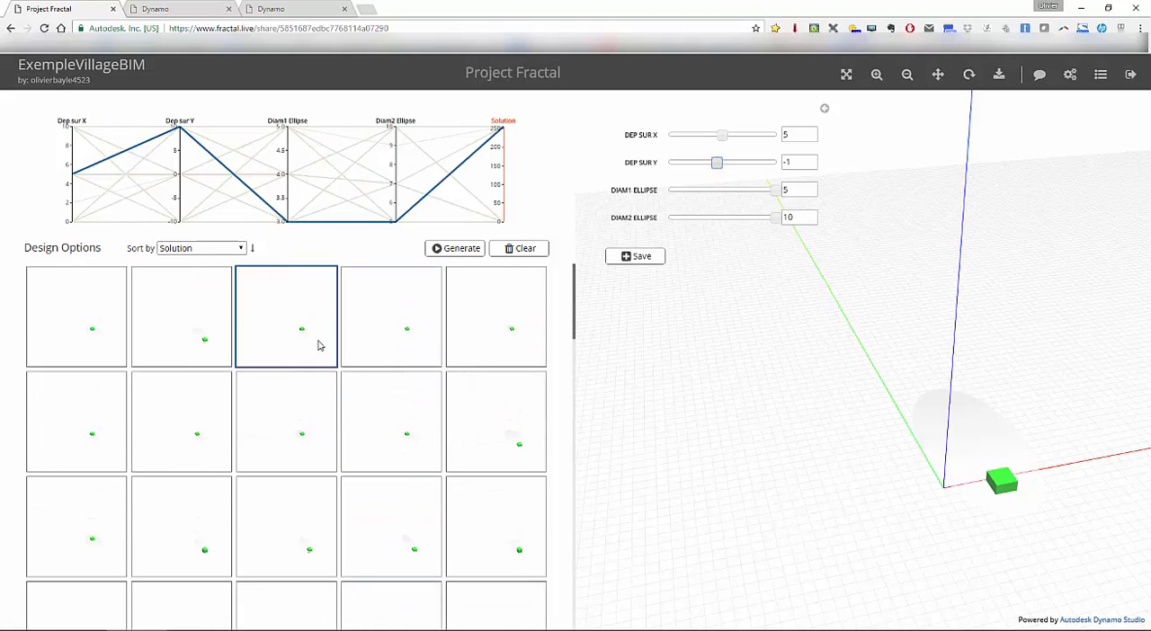
scroll(319, 402, down, 3)
scroll(319, 402, up, 3)
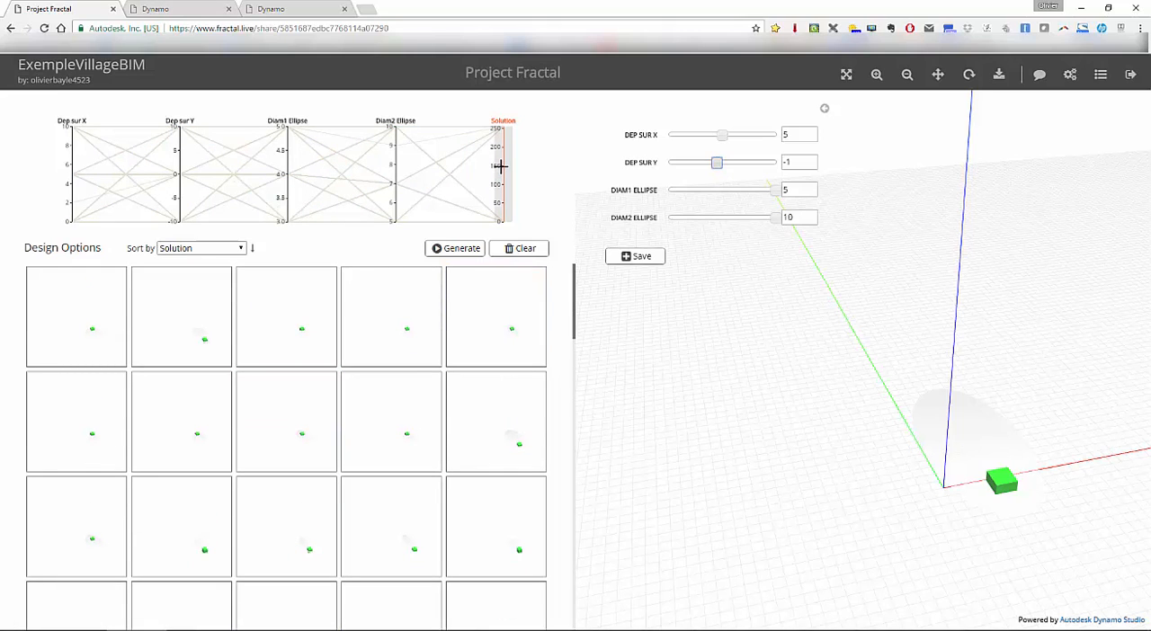
drag(502, 166, 500, 122)
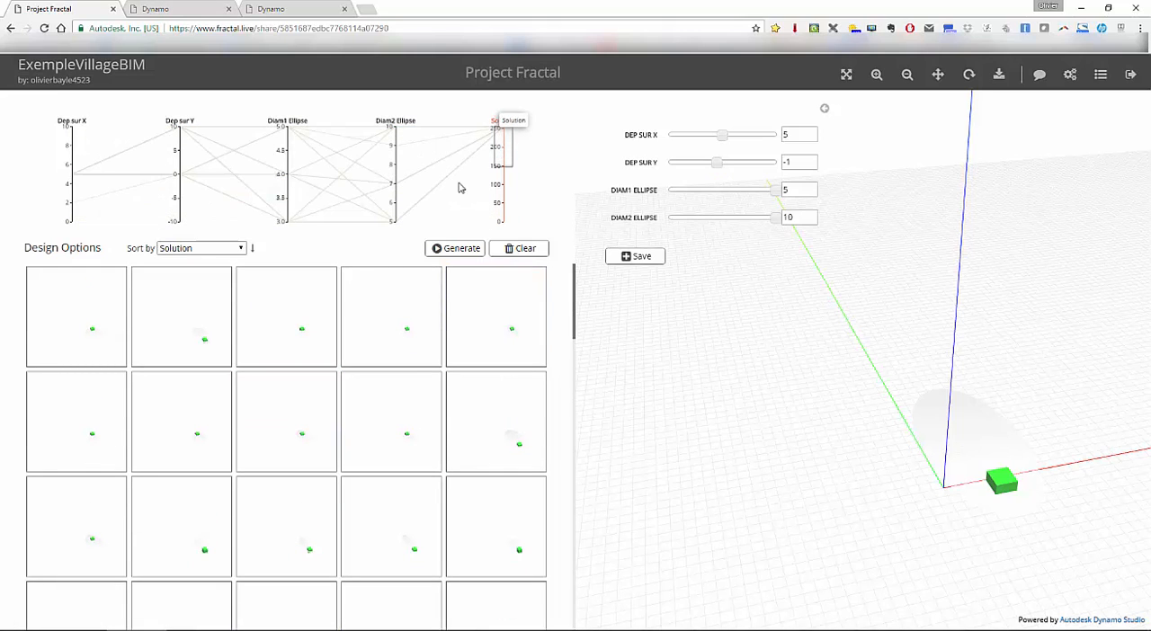
mouse_move(577, 282)
mouse_down()
mouse_move(570, 398)
mouse_move(575, 282)
mouse_up()
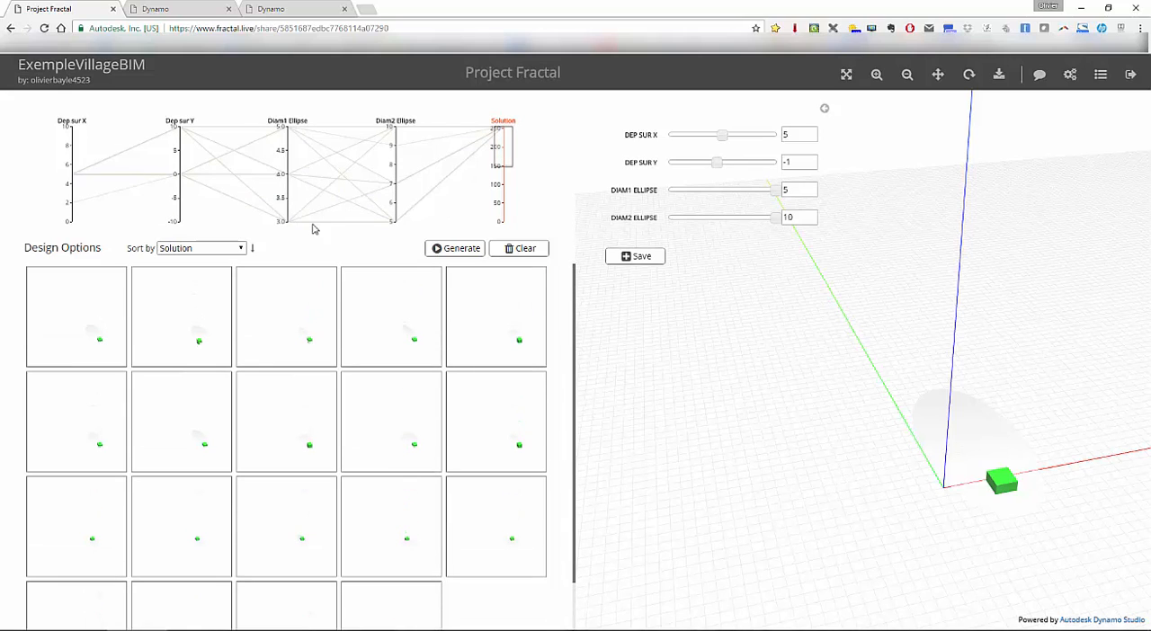
drag(291, 185, 279, 136)
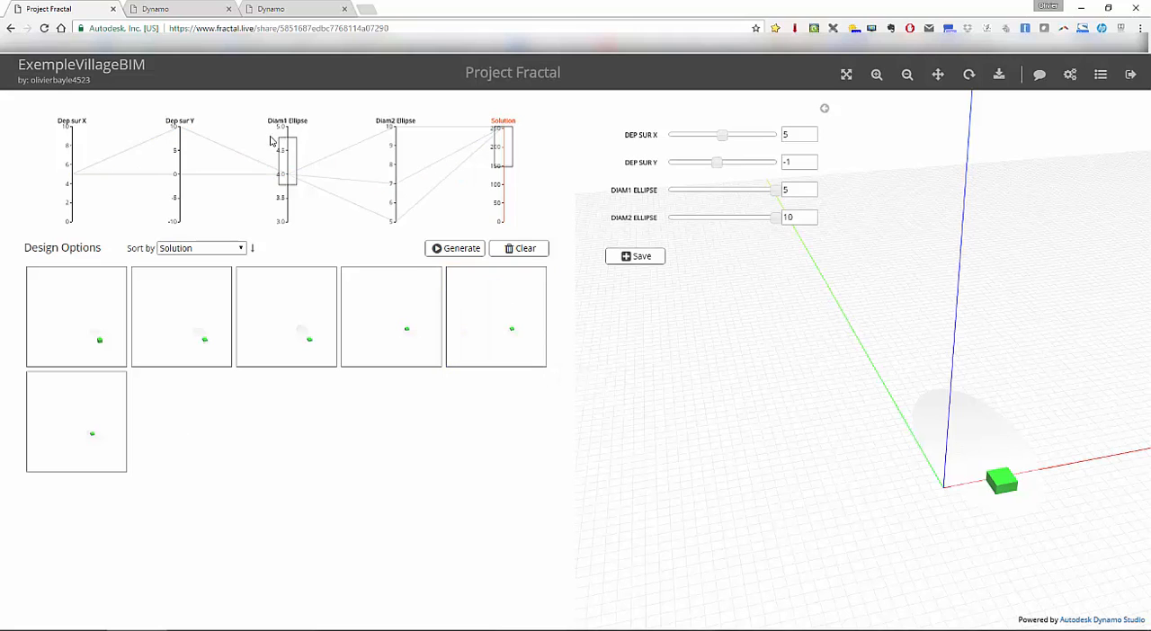
- Reorder the axes of the parallel coordinates graph so that Diam1 Ellipse and Diam2 Ellipse come directly after Dep sur X
drag(284, 119, 180, 119)
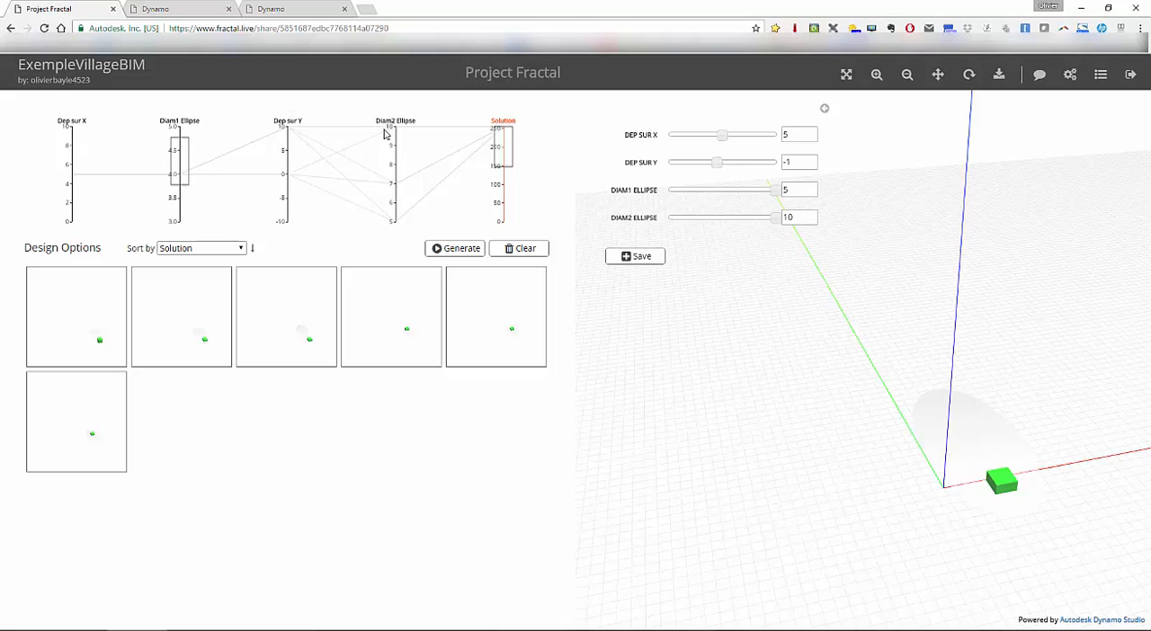
drag(396, 119, 286, 120)
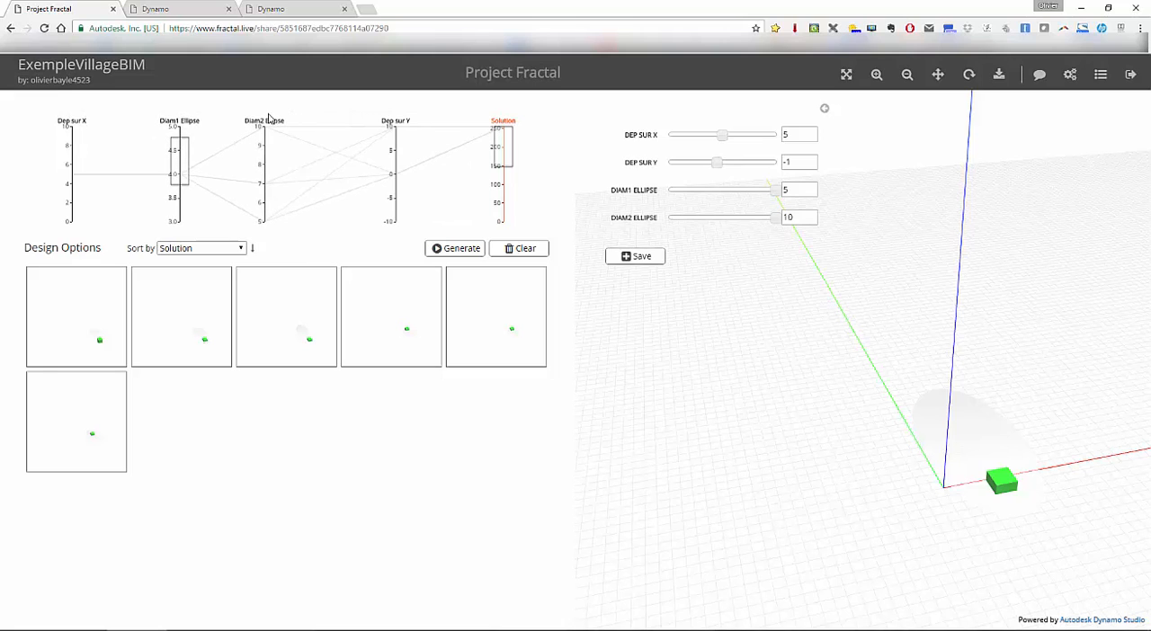
drag(285, 190, 281, 175)
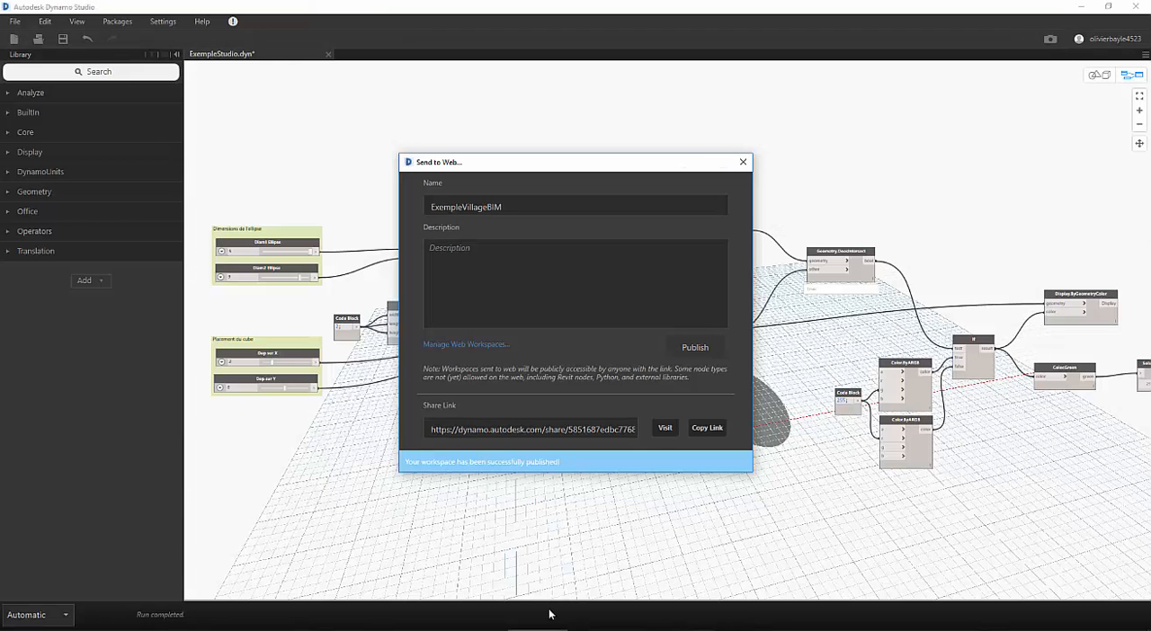
- Switch to Dynamo Studio, close the Send to Web dialog and ExempleStudio.dyn, and open the recent file Stadium Configurator
click(742, 161)
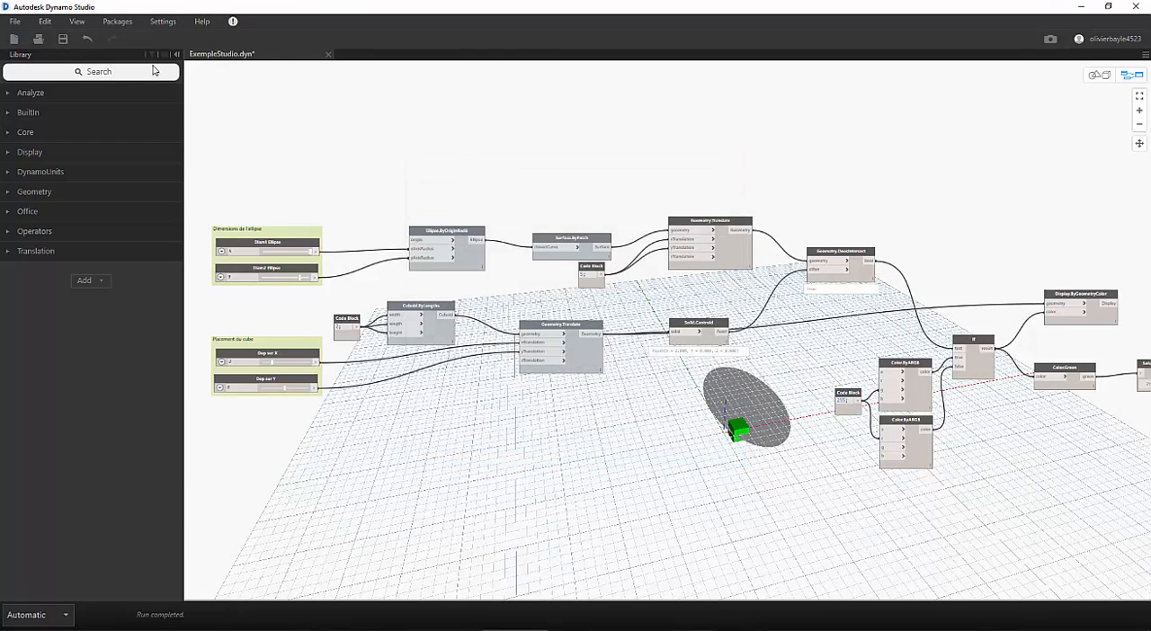
click(328, 54)
click(601, 369)
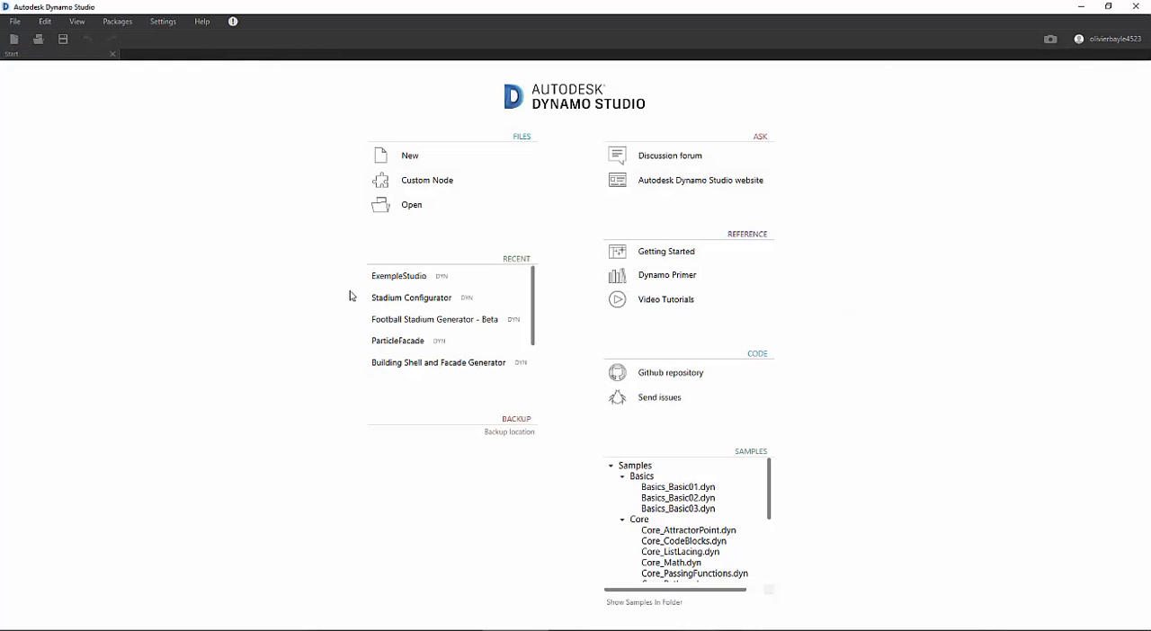
click(406, 298)
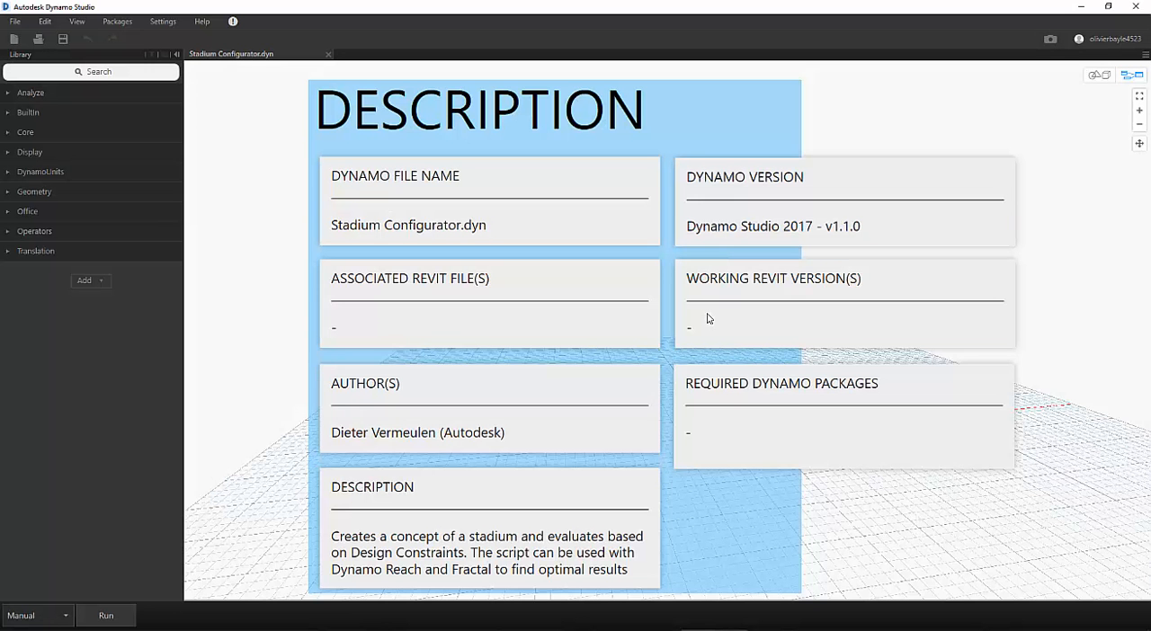
- Set the run mode of the Stadium Configurator graph to Automatic and inspect the generated stadium geometry
scroll(565, 323, down, 4)
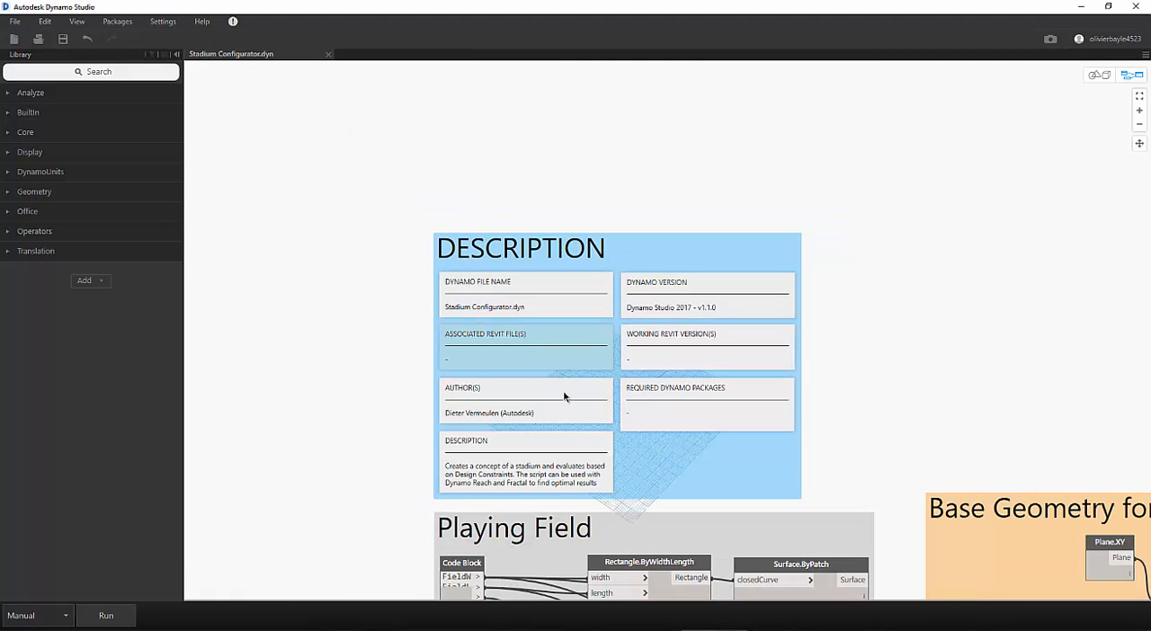
scroll(640, 437, down, 1)
middle_drag(698, 443, 618, 149)
middle_drag(470, 433, 521, 232)
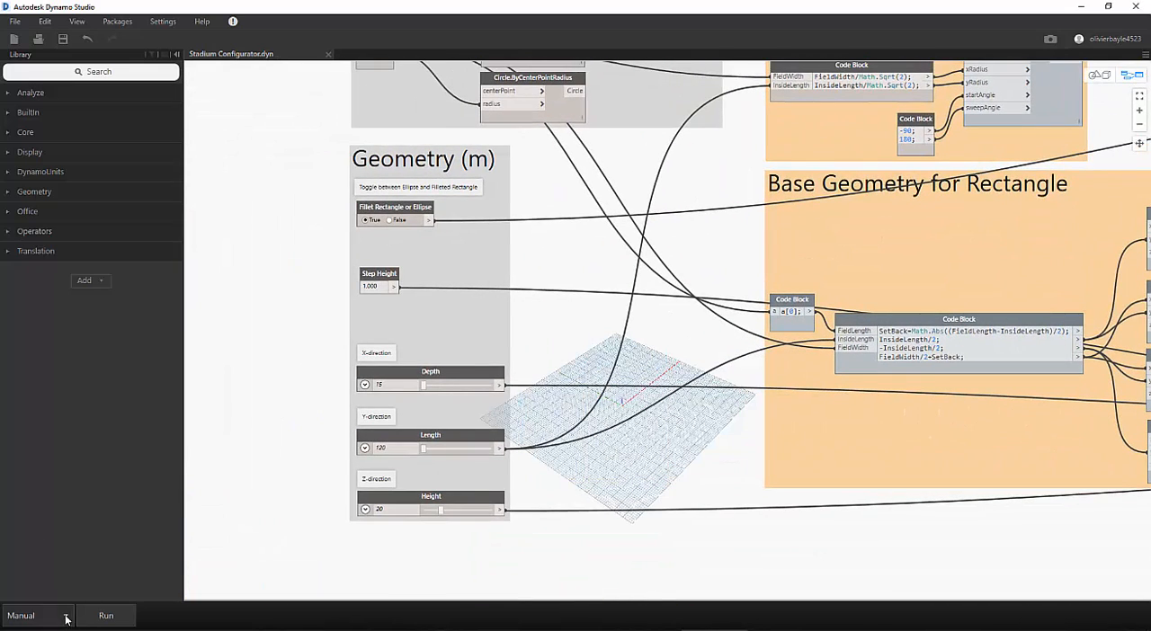
click(66, 618)
click(42, 575)
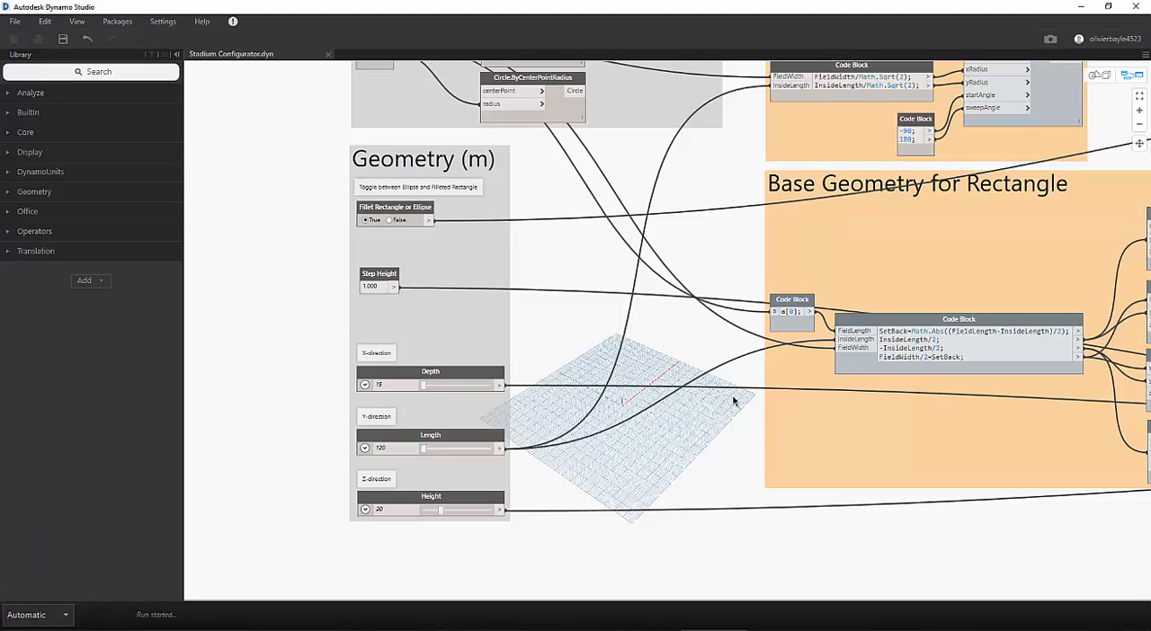
middle_drag(583, 341, 184, 622)
middle_drag(636, 373, 416, 340)
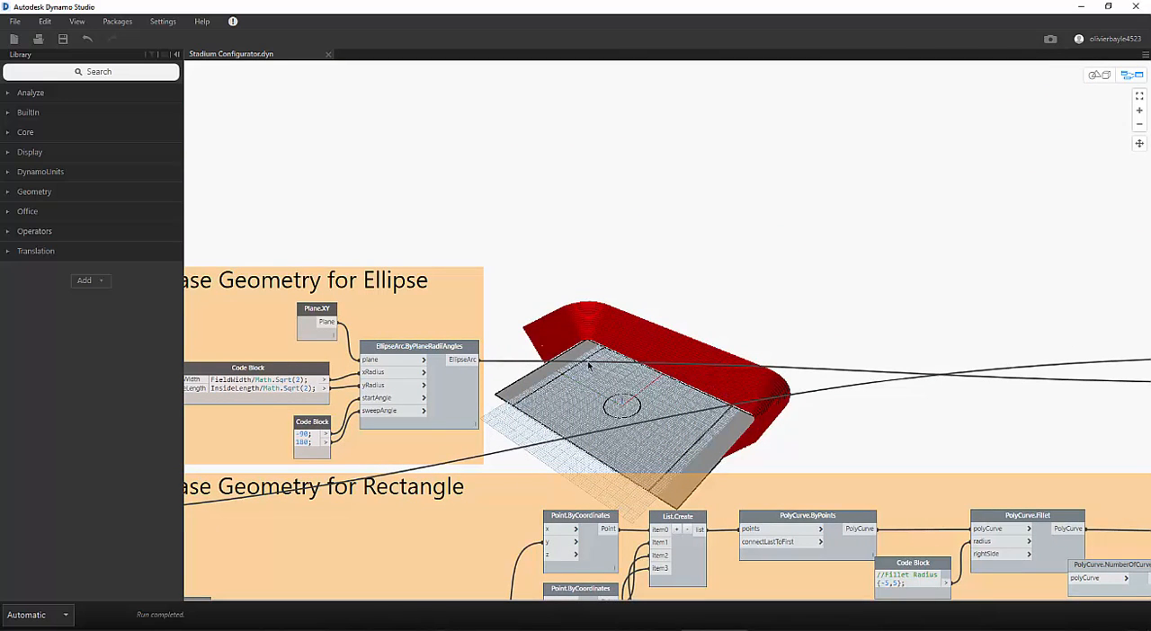
- Examine the stadium graph from the base geometry groups through Resulting Design to the Constraints group
middle_drag(221, 275, 773, 347)
middle_drag(1106, 387, 331, 260)
middle_drag(758, 304, 1, 309)
middle_drag(881, 333, 278, 163)
middle_drag(758, 207, 419, 380)
scroll(645, 321, down, 2)
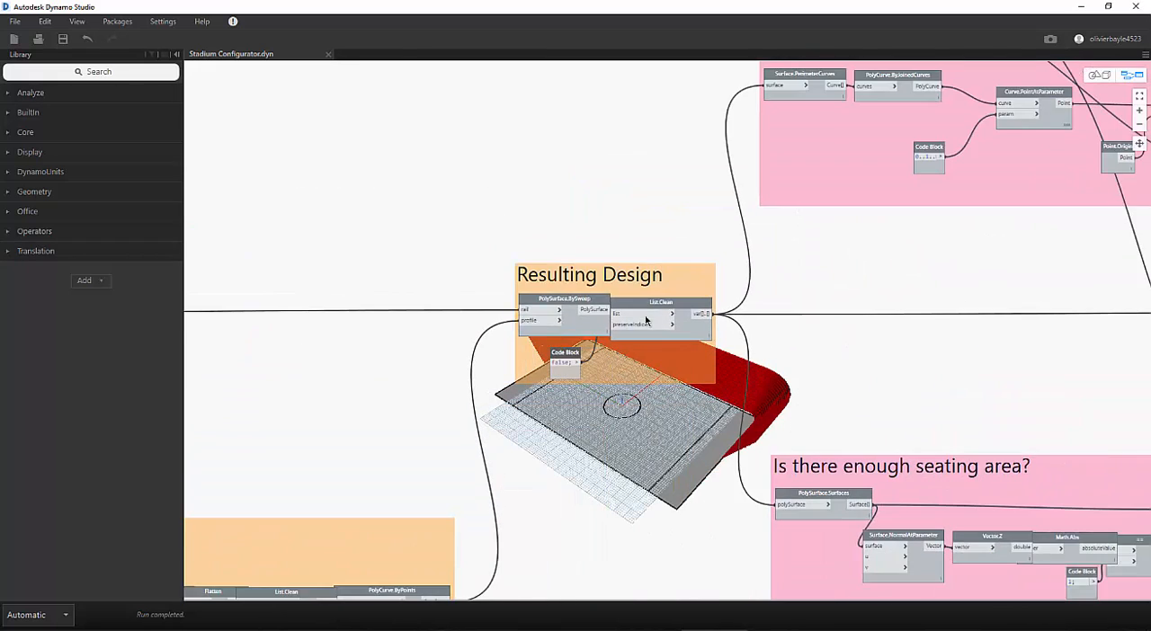
scroll(645, 321, down, 5)
scroll(730, 165, up, 8)
scroll(730, 164, up, 2)
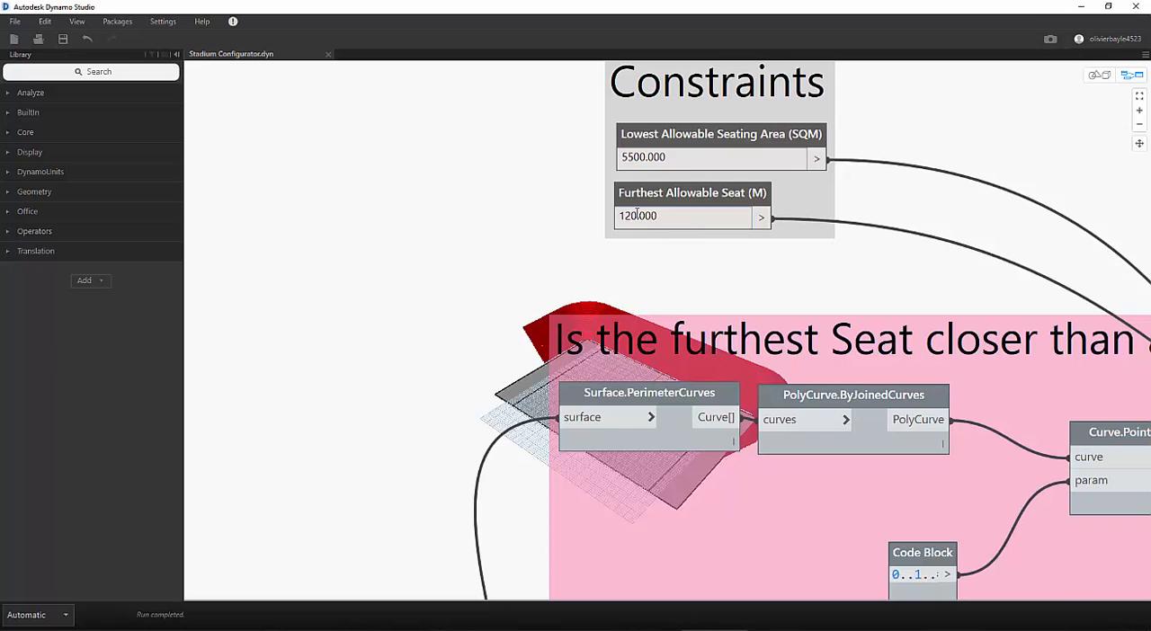
- Set the Lowest Allowable Seating Area (SQM) constraint to 550
click(643, 158)
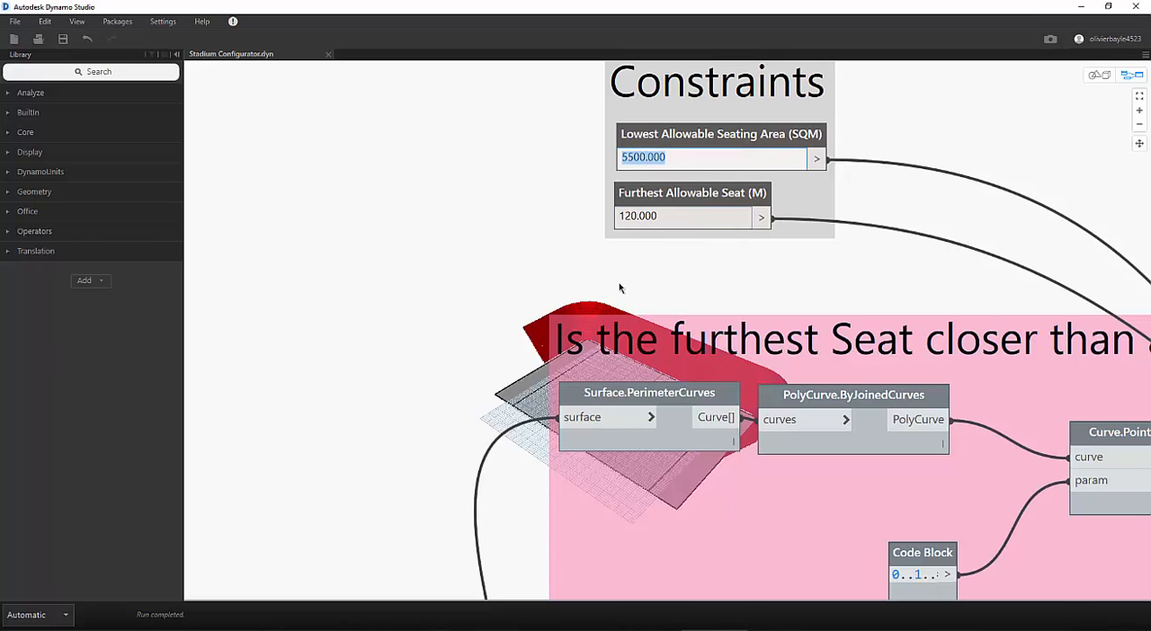
click(645, 158)
key(BackSpace)
click(458, 187)
- Examine the rest of the stadium graph, ending at the Playing Field and Geometry (m) input groups
middle_drag(457, 262, 754, 262)
middle_drag(447, 338, 818, 183)
scroll(732, 356, down, 5)
scroll(811, 423, down, 2)
middle_drag(692, 359, 207, 110)
middle_drag(216, 216, 800, 203)
middle_drag(187, 338, 702, 371)
middle_drag(346, 374, 656, 392)
scroll(650, 327, up, 3)
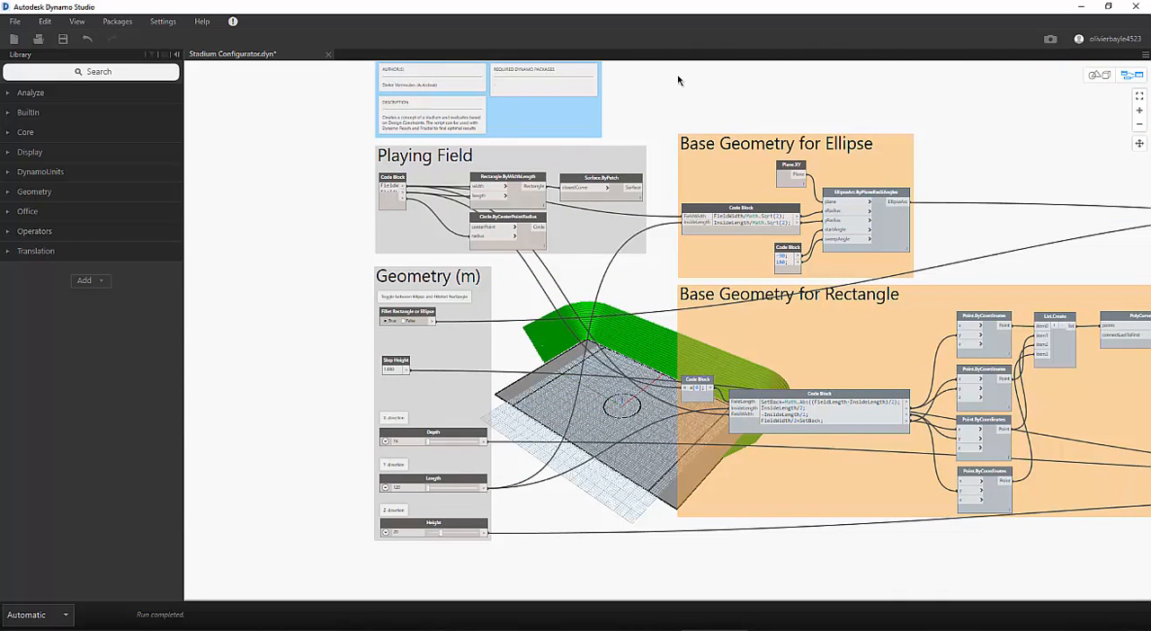
- Publish the stadium graph to the web under the name Stade, and close the Send to Web dialog
click(14, 21)
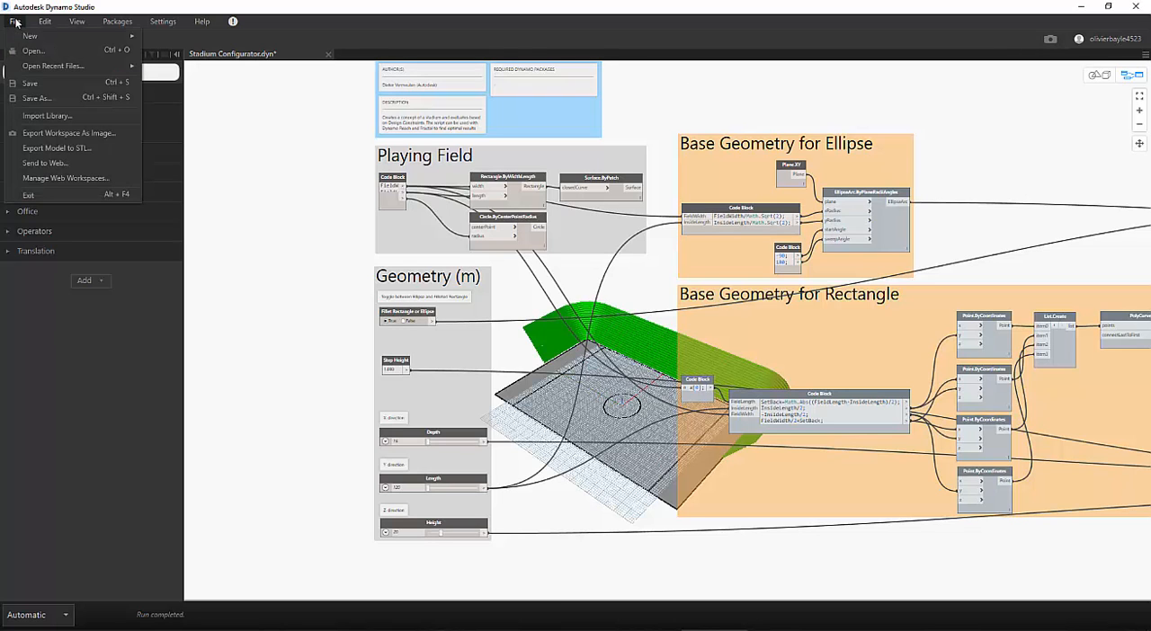
click(32, 167)
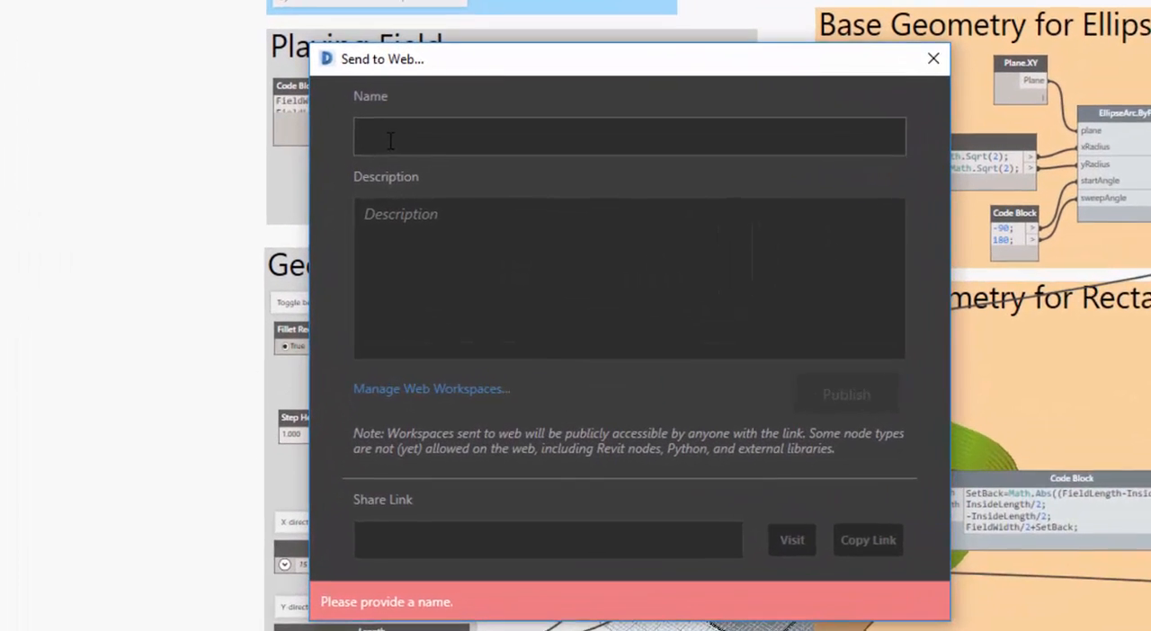
click(390, 140)
text(Stade)
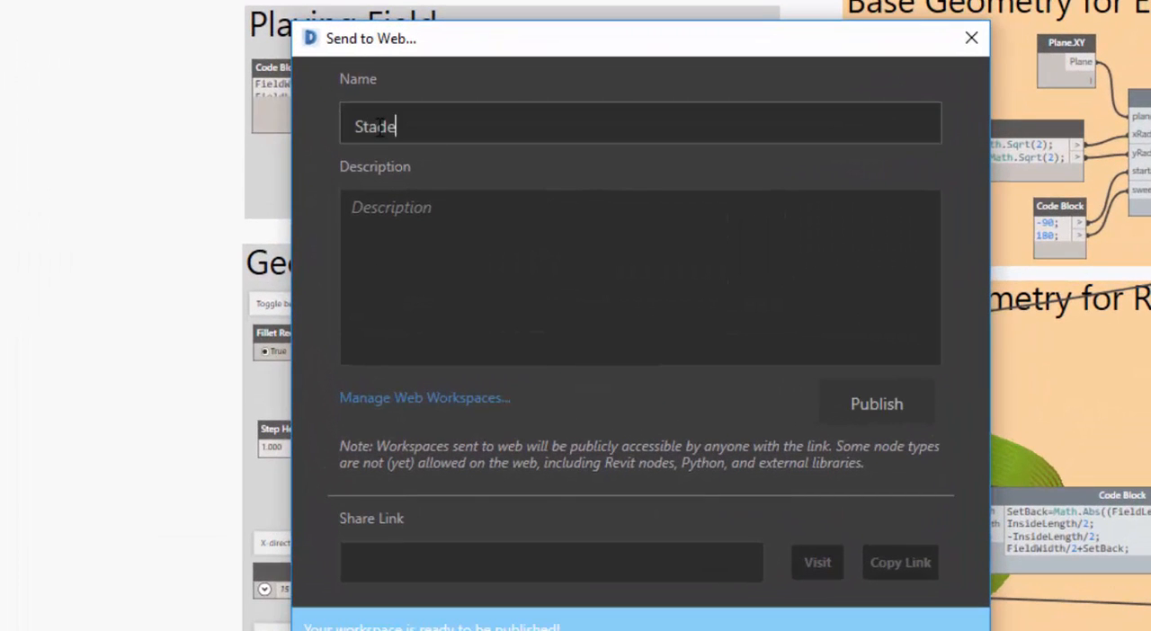
click(885, 421)
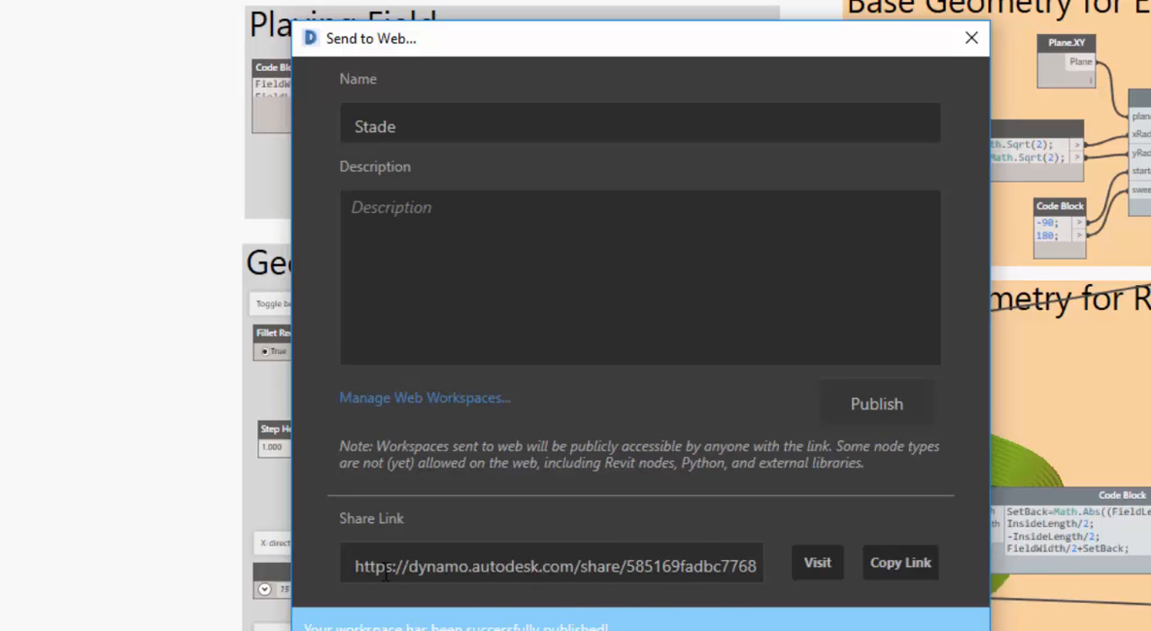
drag(356, 567, 715, 567)
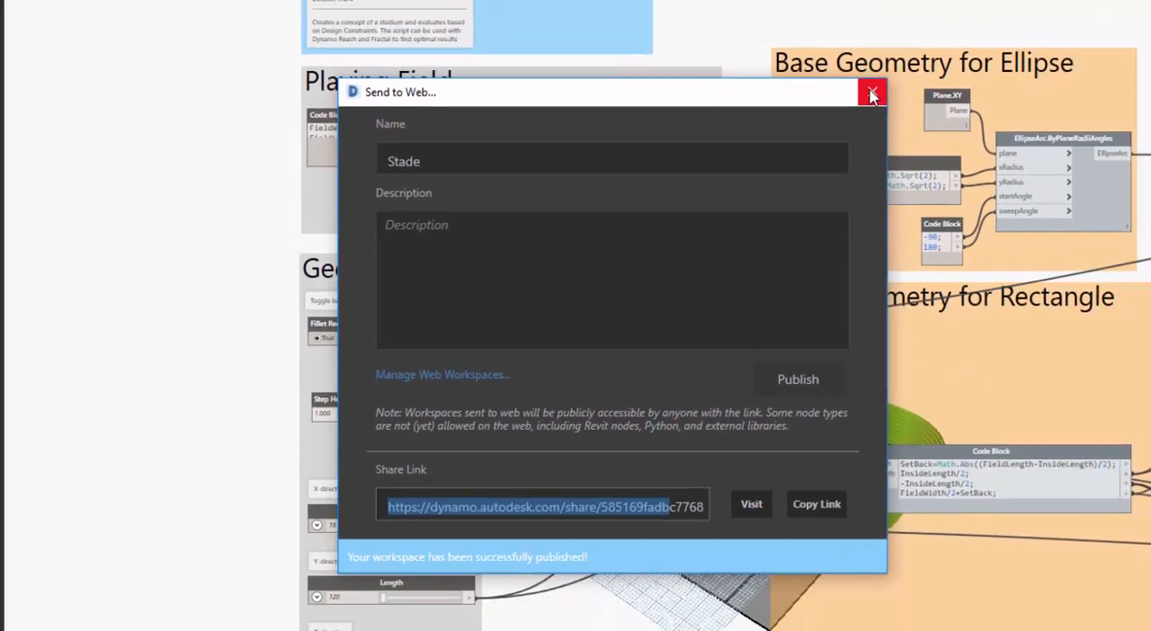
click(971, 38)
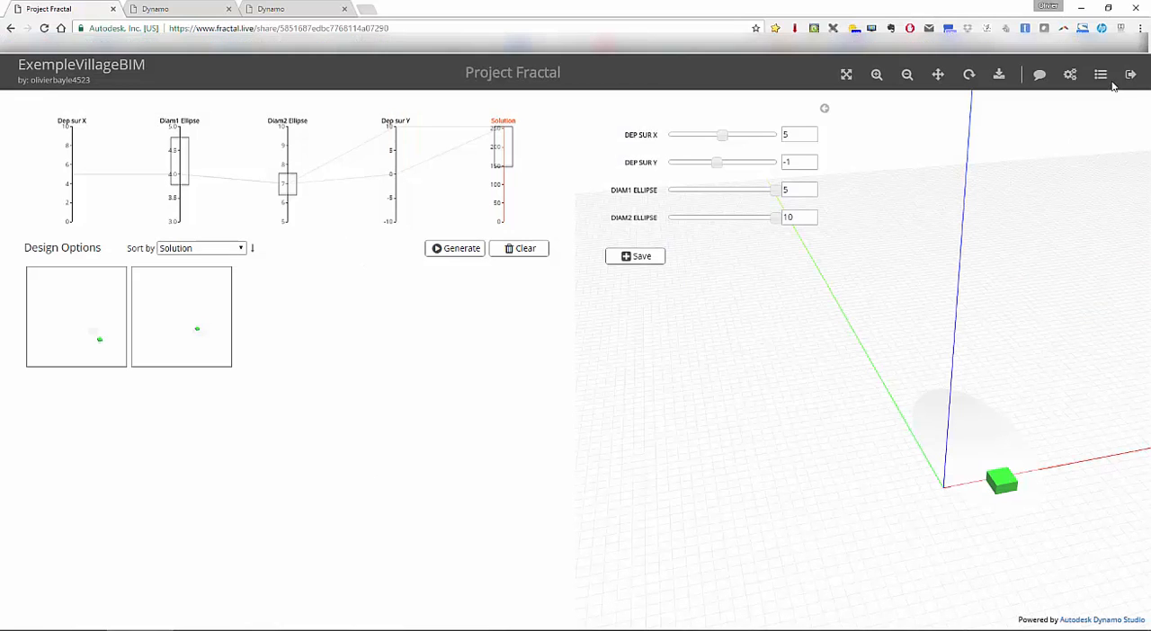
- Switch to Project Fractal, open the Stade workspace and generate its design options
click(1101, 78)
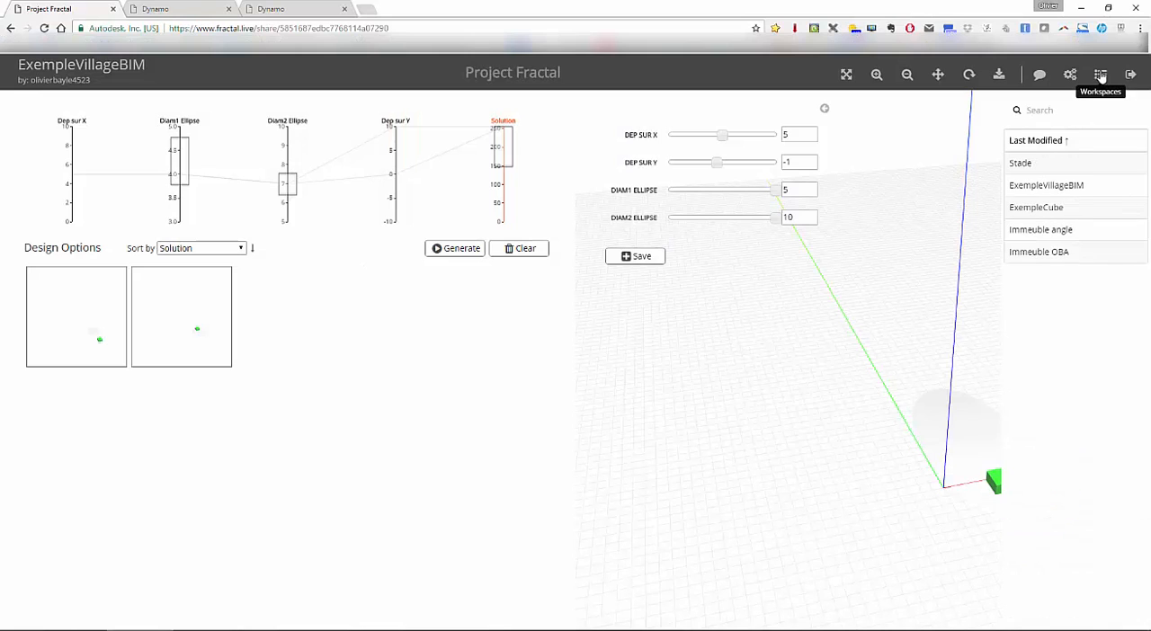
click(1021, 164)
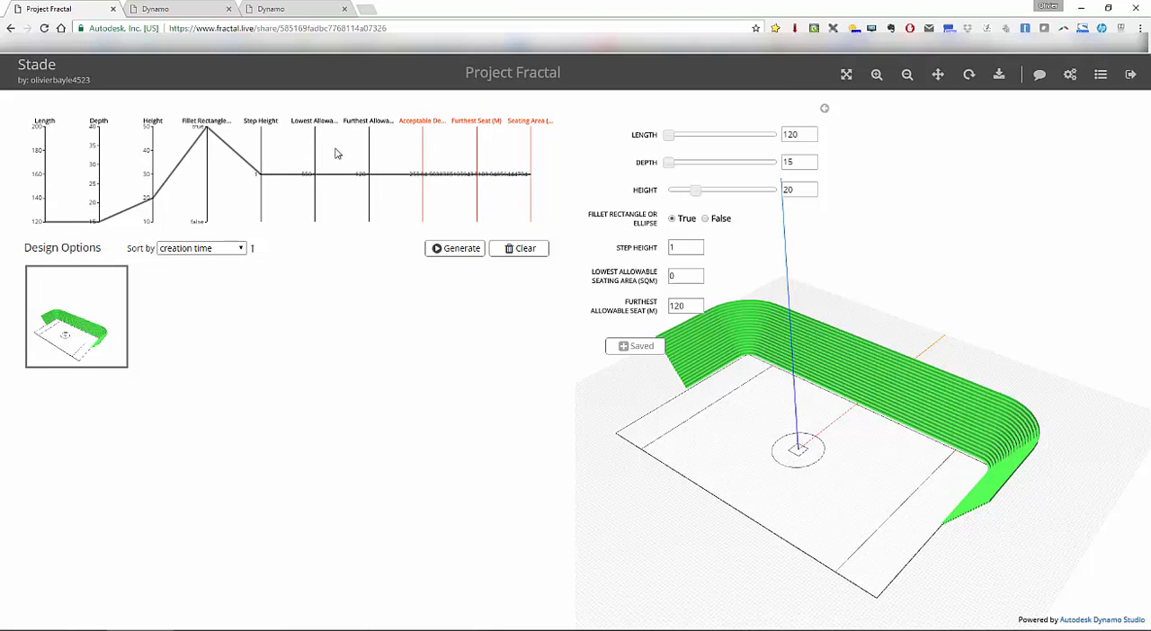
click(447, 252)
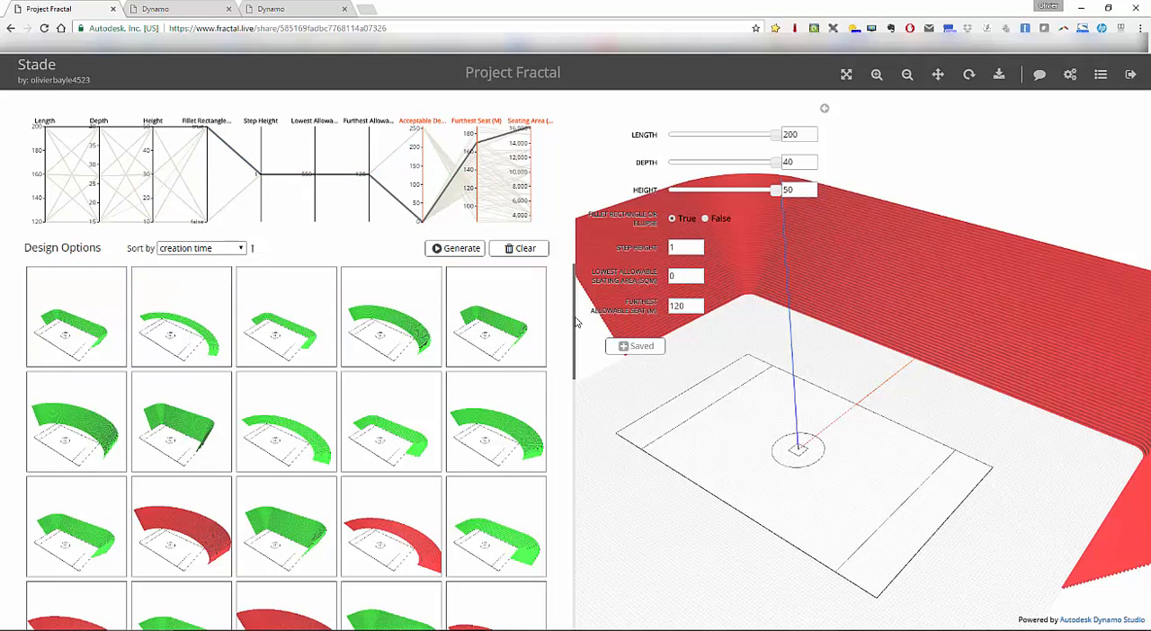
- Sort the stadium design options by Acceptable Design in descending order
drag(575, 322, 581, 297)
scroll(258, 279, down, 2)
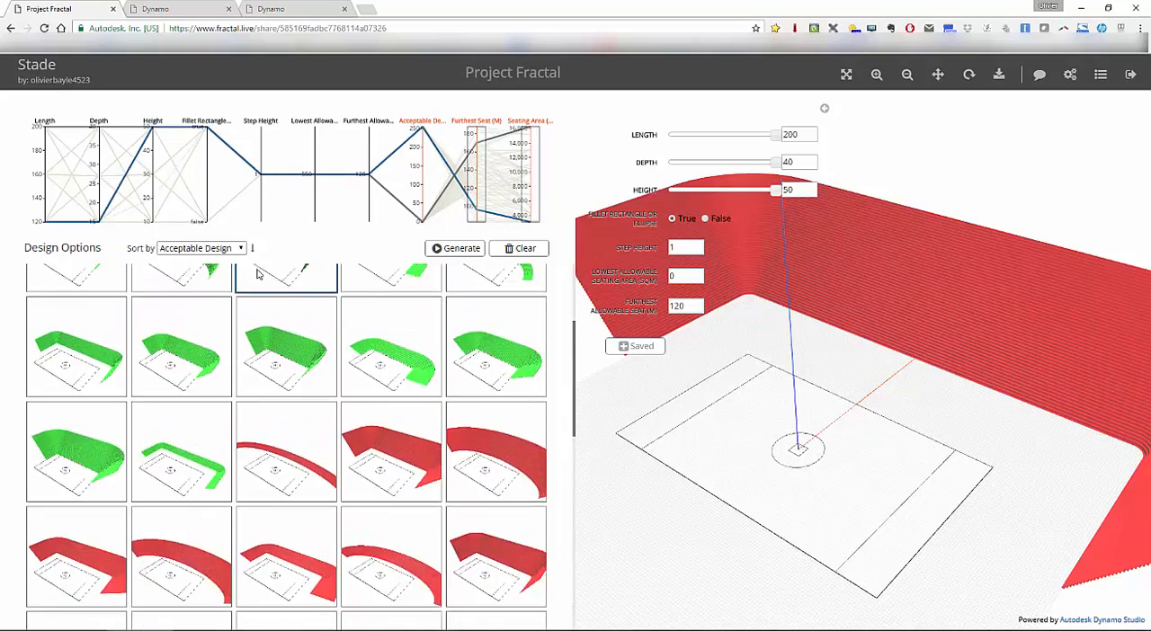
scroll(215, 378, up, 2)
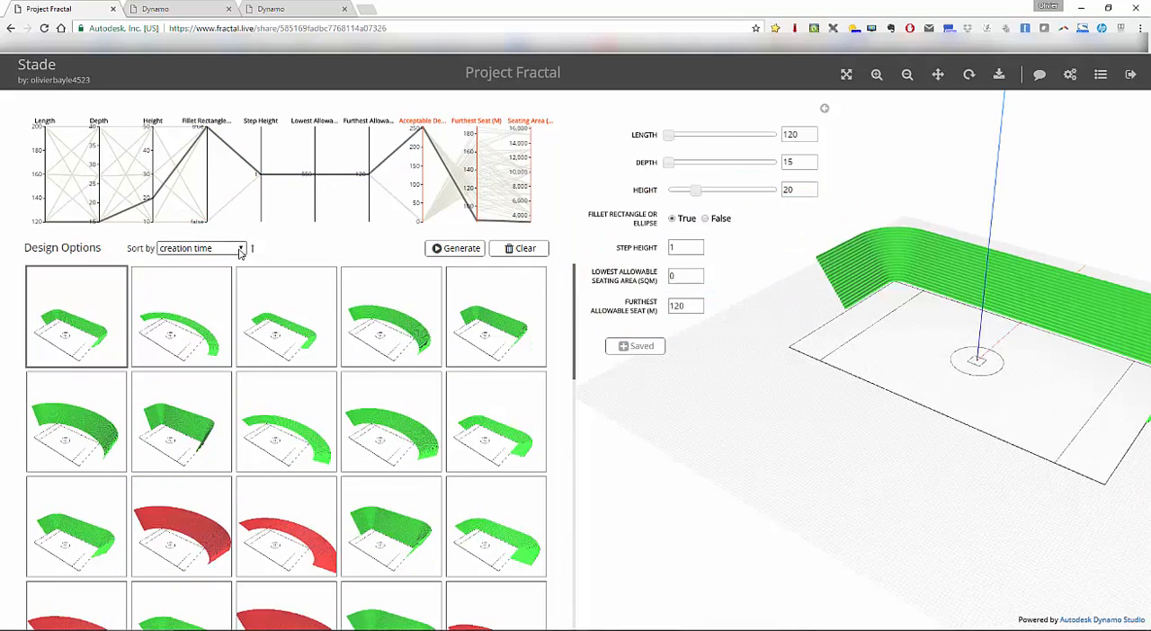
click(238, 249)
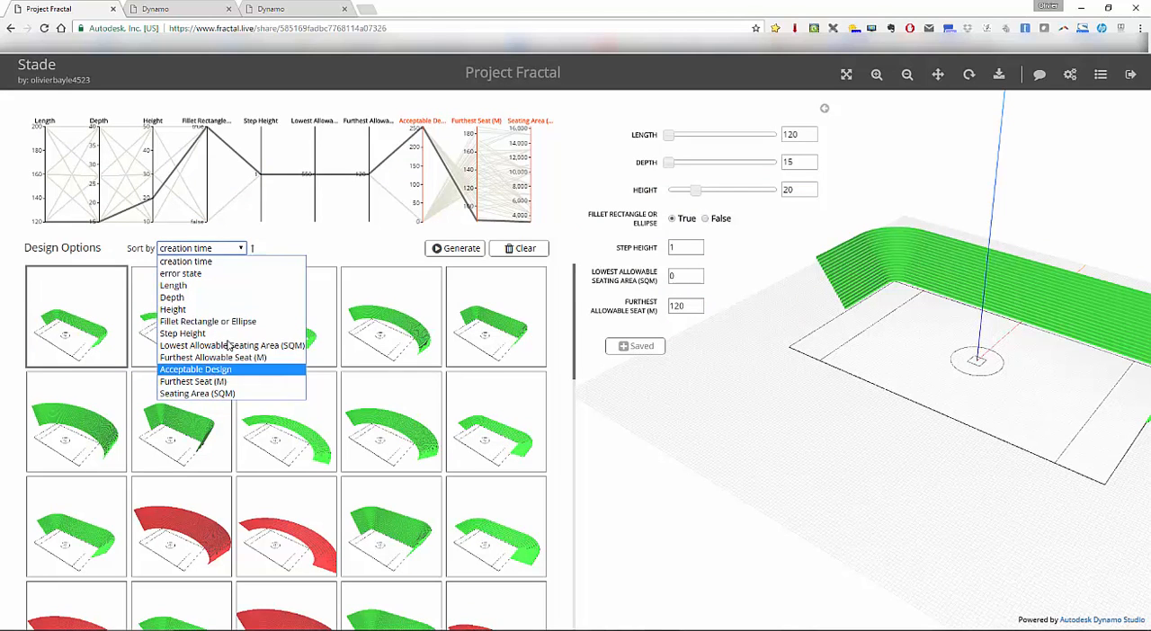
click(216, 368)
click(253, 253)
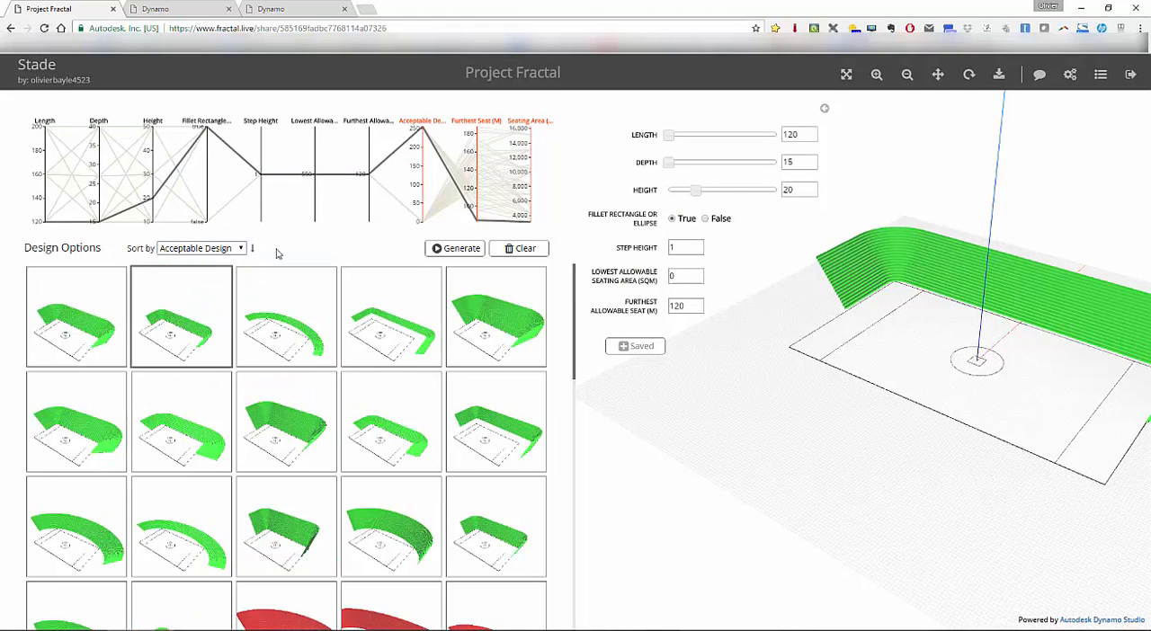
- Load the filleted rectangle option with height 30, followed by the elliptical option with length 120, depth 15 and height 50
scroll(288, 306, down, 3)
click(304, 408)
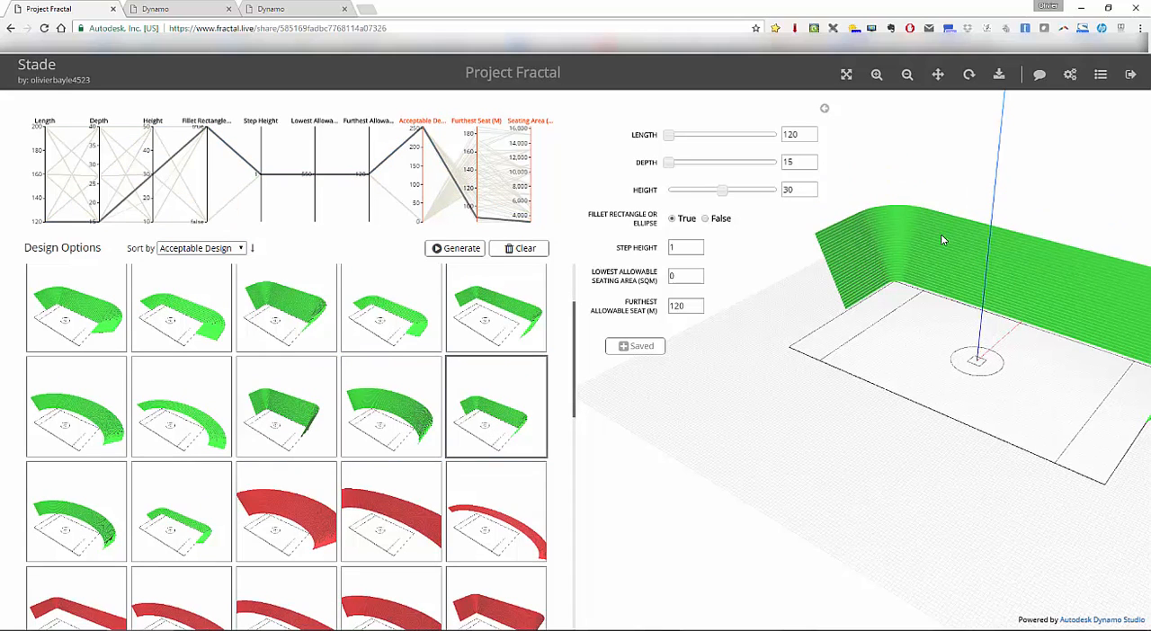
middle_drag(871, 391, 818, 410)
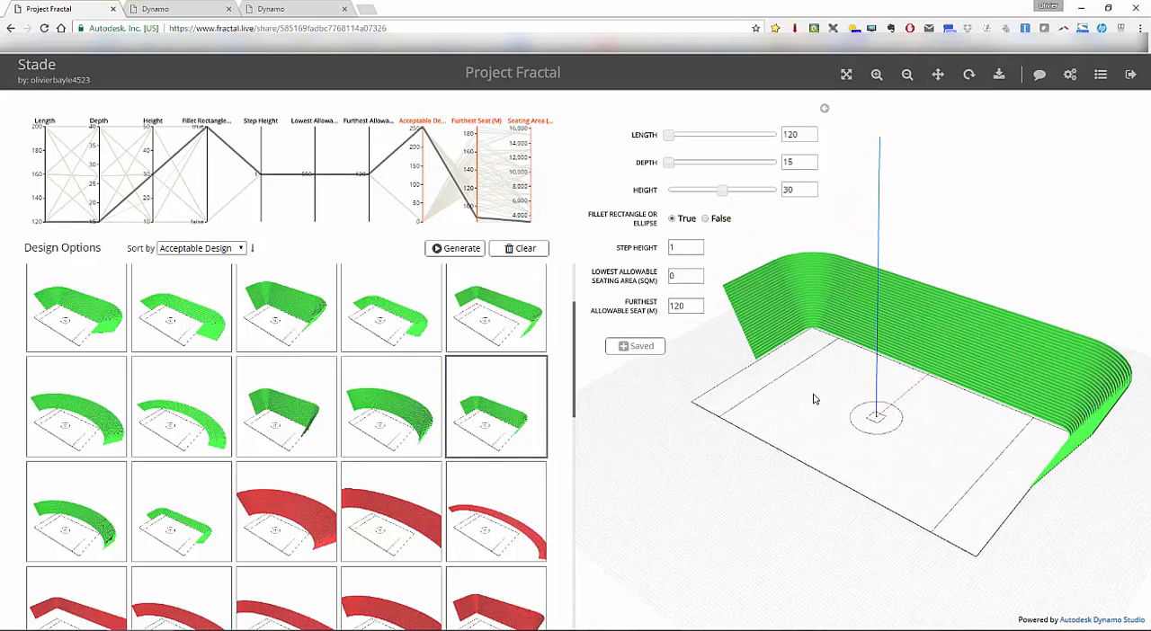
click(208, 503)
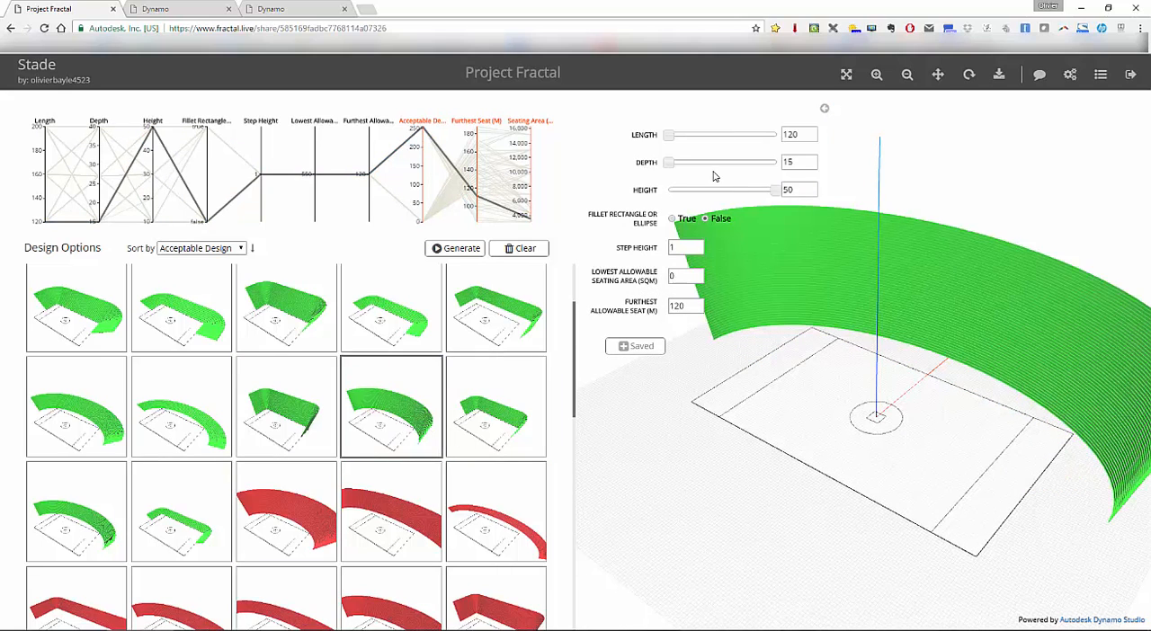
- Set the elliptical stadium's height to 45 and depth to 19, and save it as a new design option
drag(773, 191, 761, 191)
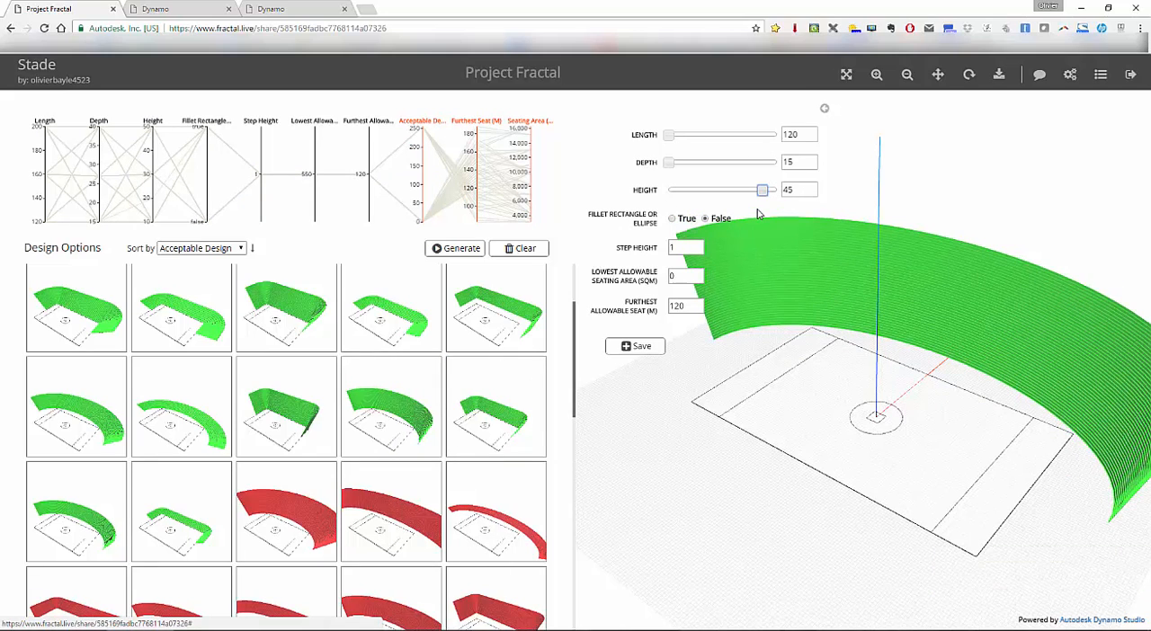
drag(670, 164, 685, 163)
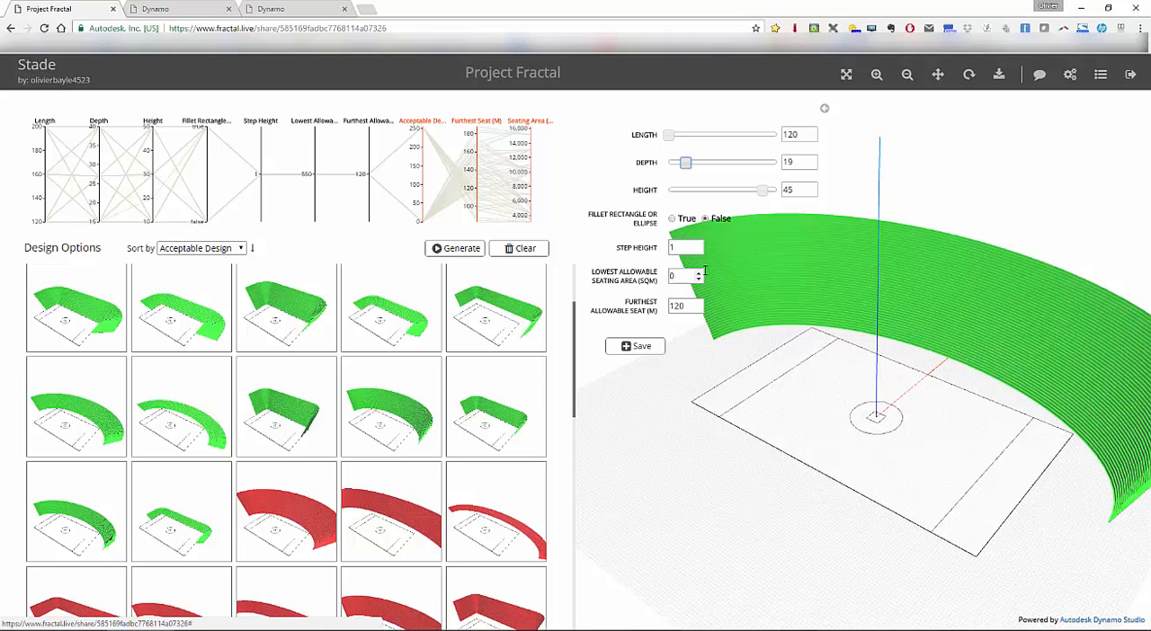
click(636, 348)
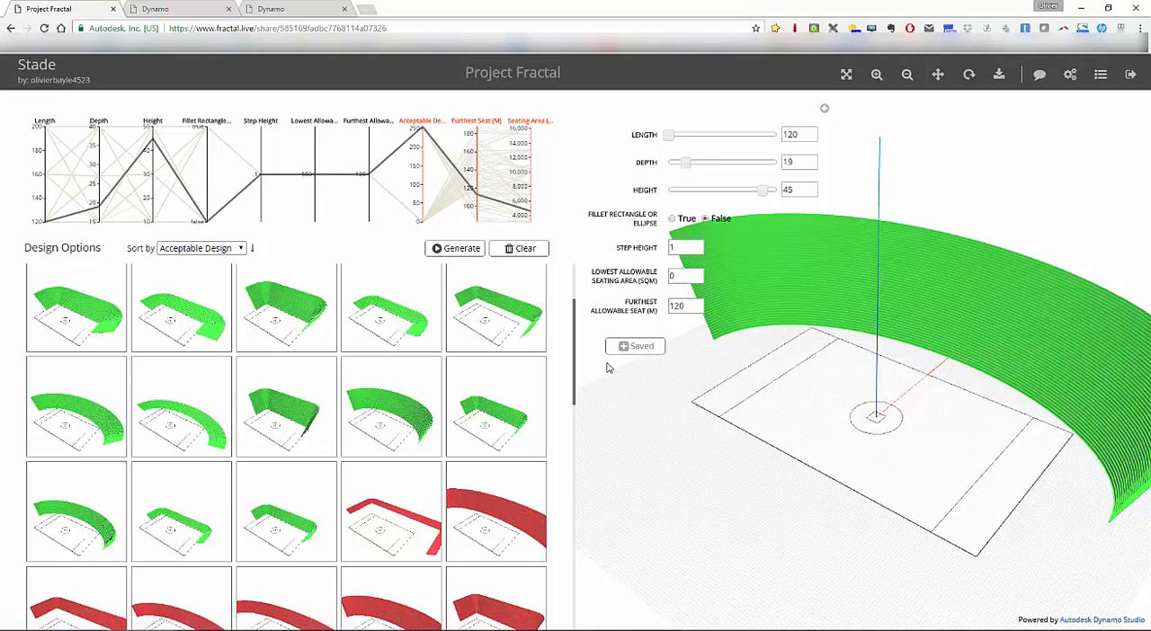
- Display the available download formats and inspect the parameter details of a green filleted design option
click(998, 76)
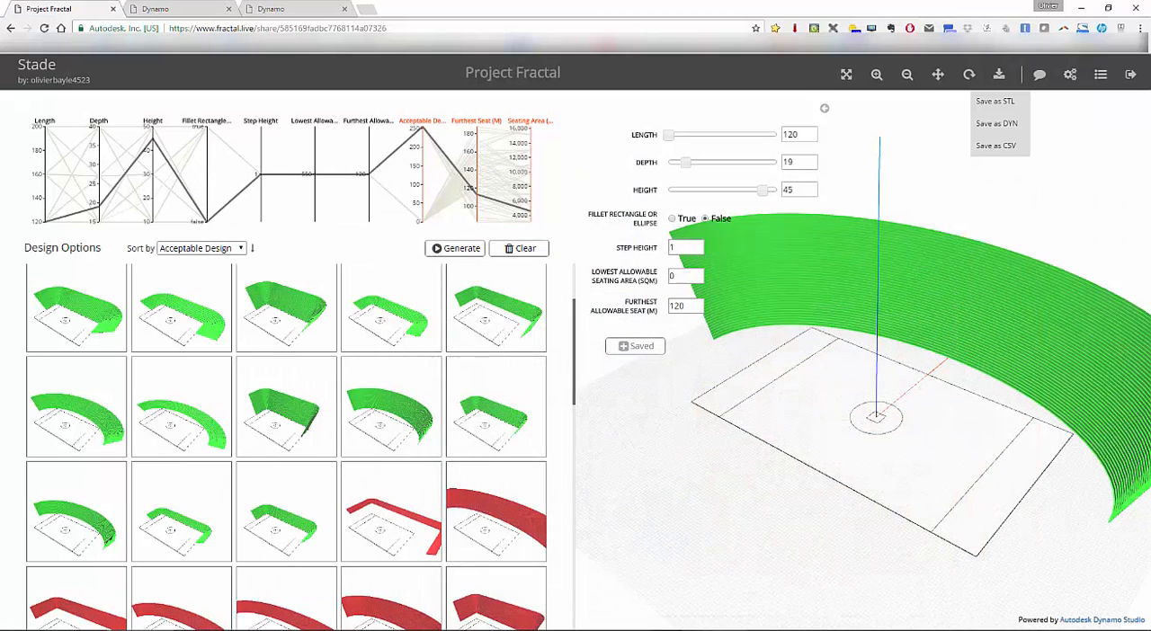
mouse_move(485, 279)
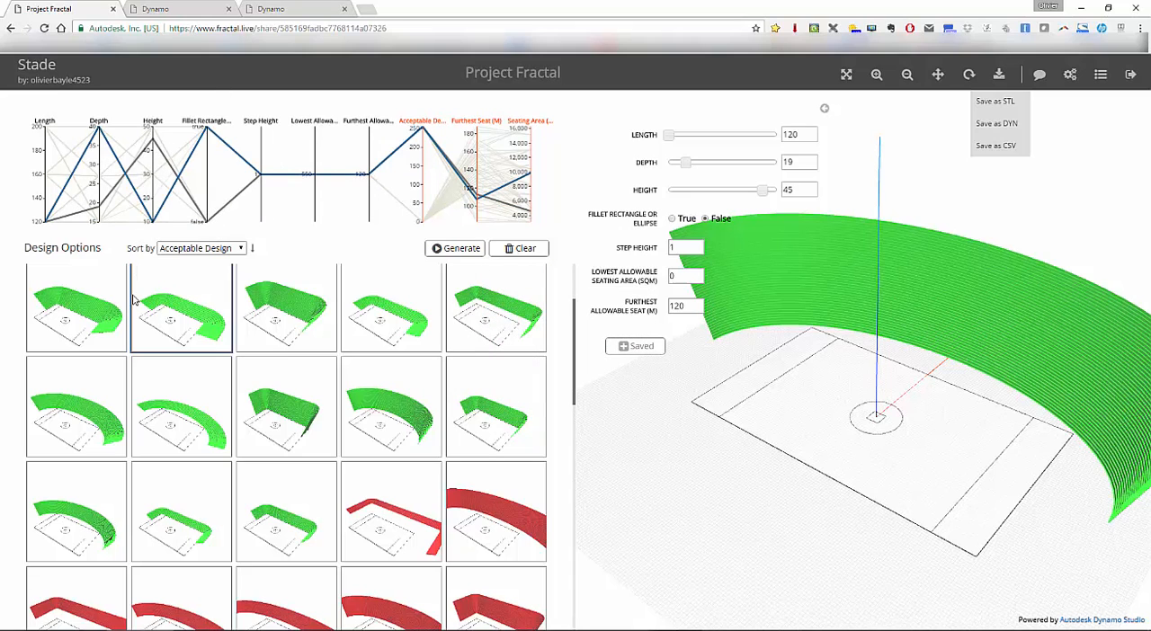
mouse_move(134, 300)
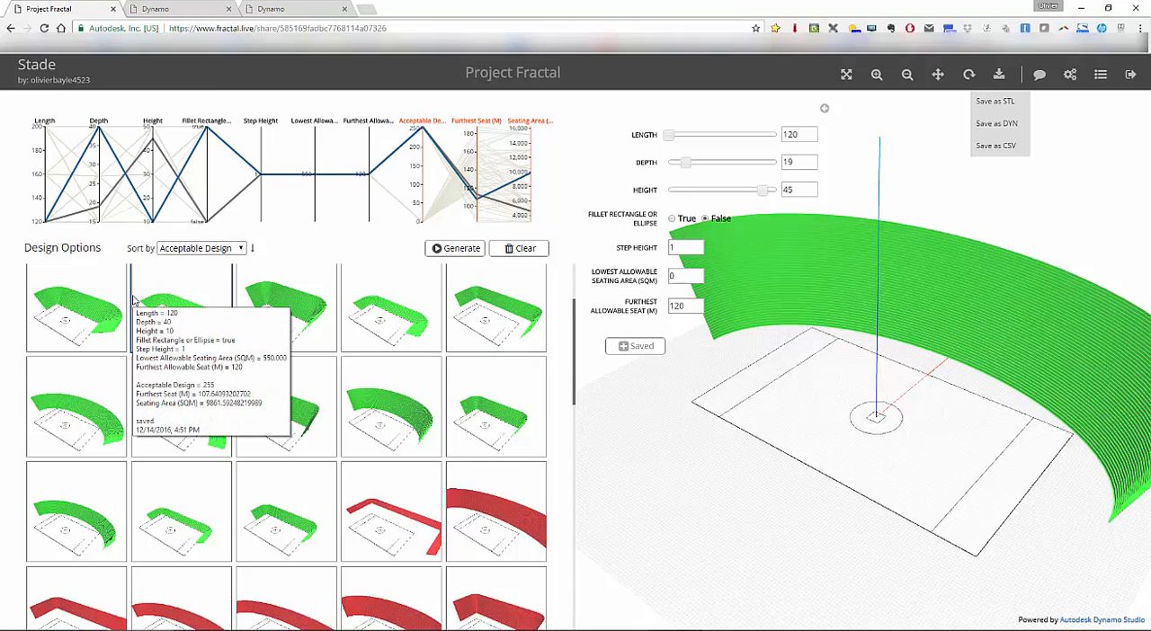
mouse_move(306, 526)
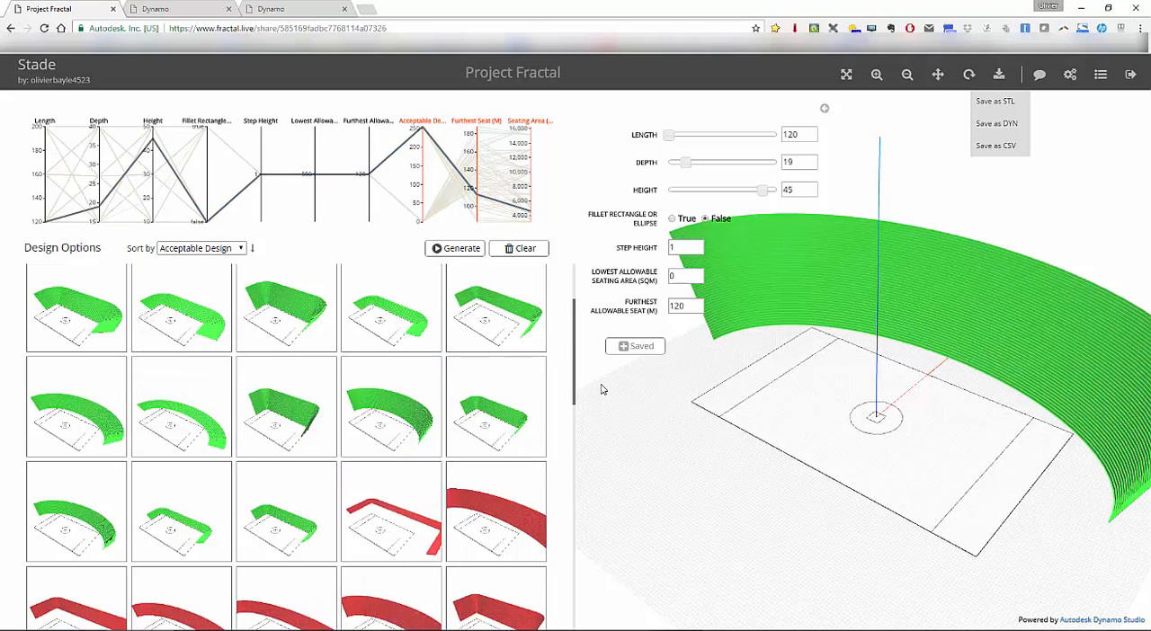